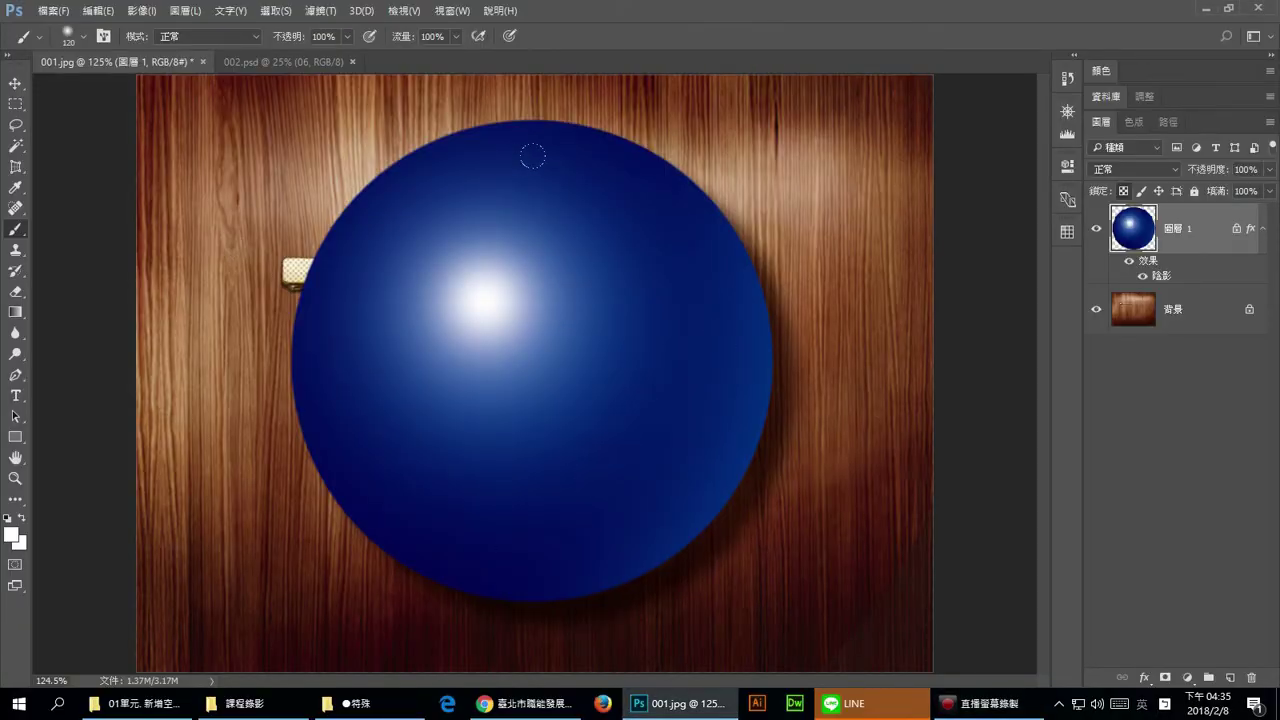
Hide the blue sphere layer (Layer 1), keep it selected, and switch to the Horizontal Type Tool.
{"action": "left_click", "coordinate": [1096, 229]}
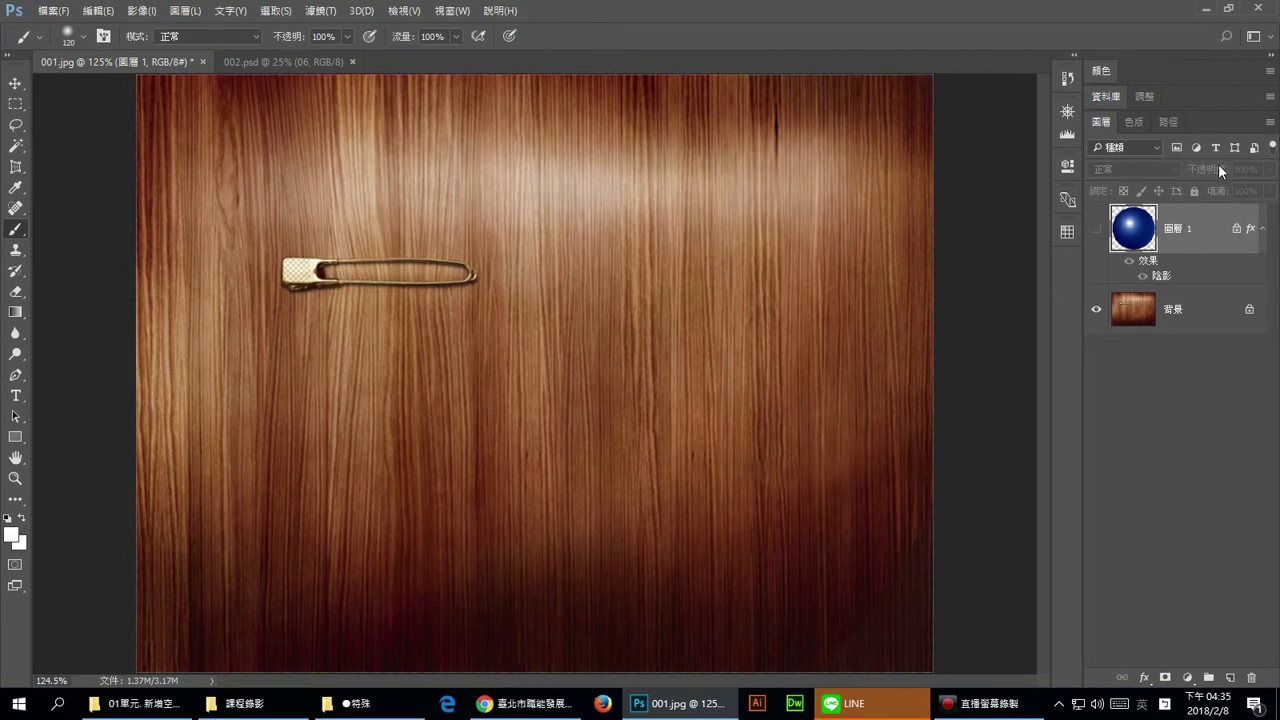
{"action": "left_click", "coordinate": [1227, 660]}
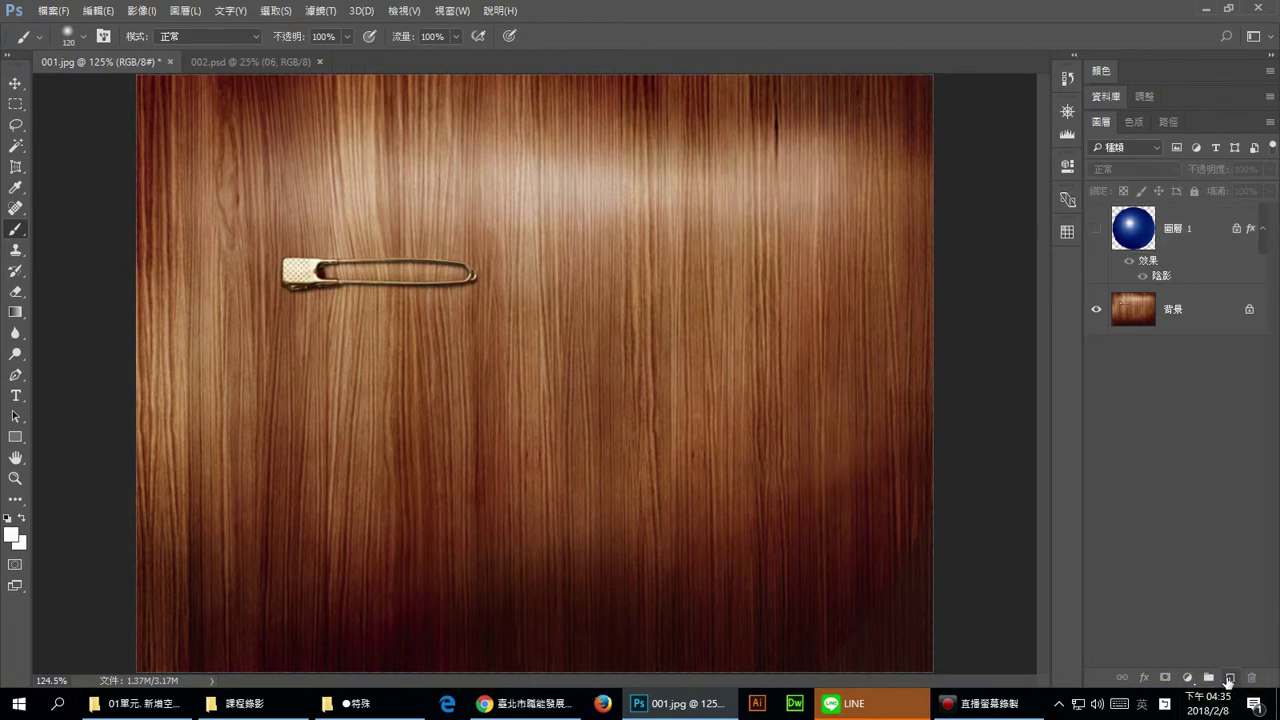
{"action": "left_click", "coordinate": [1180, 231]}
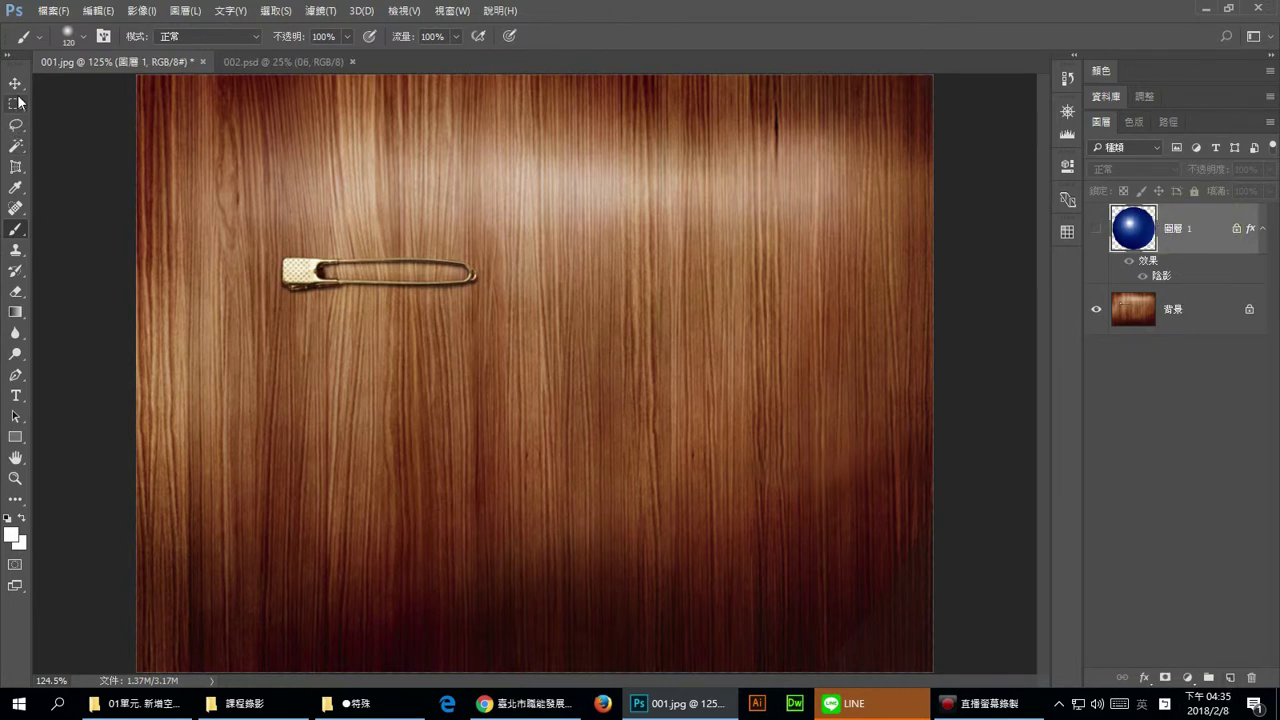
{"action": "left_click", "coordinate": [16, 397]}
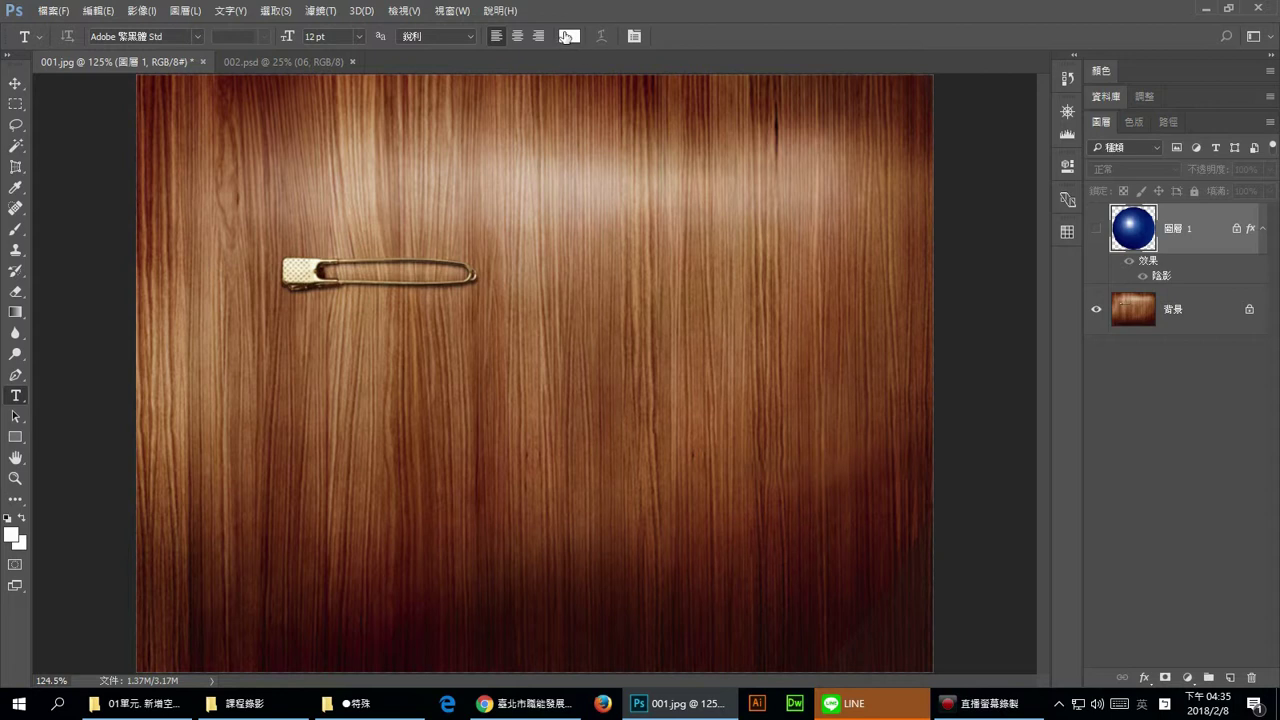
Set the text colour to black (#000000) in the Color Picker.
{"action": "left_click", "coordinate": [569, 37]}
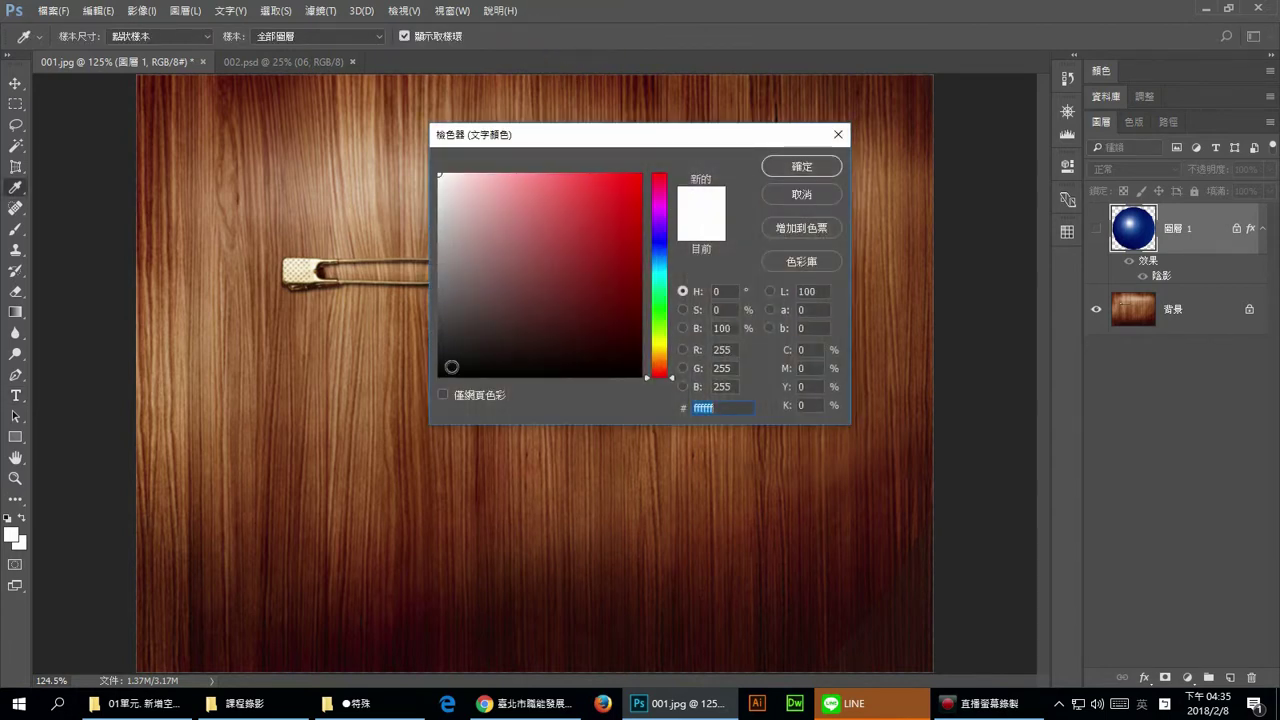
{"action": "left_click", "coordinate": [437, 378]}
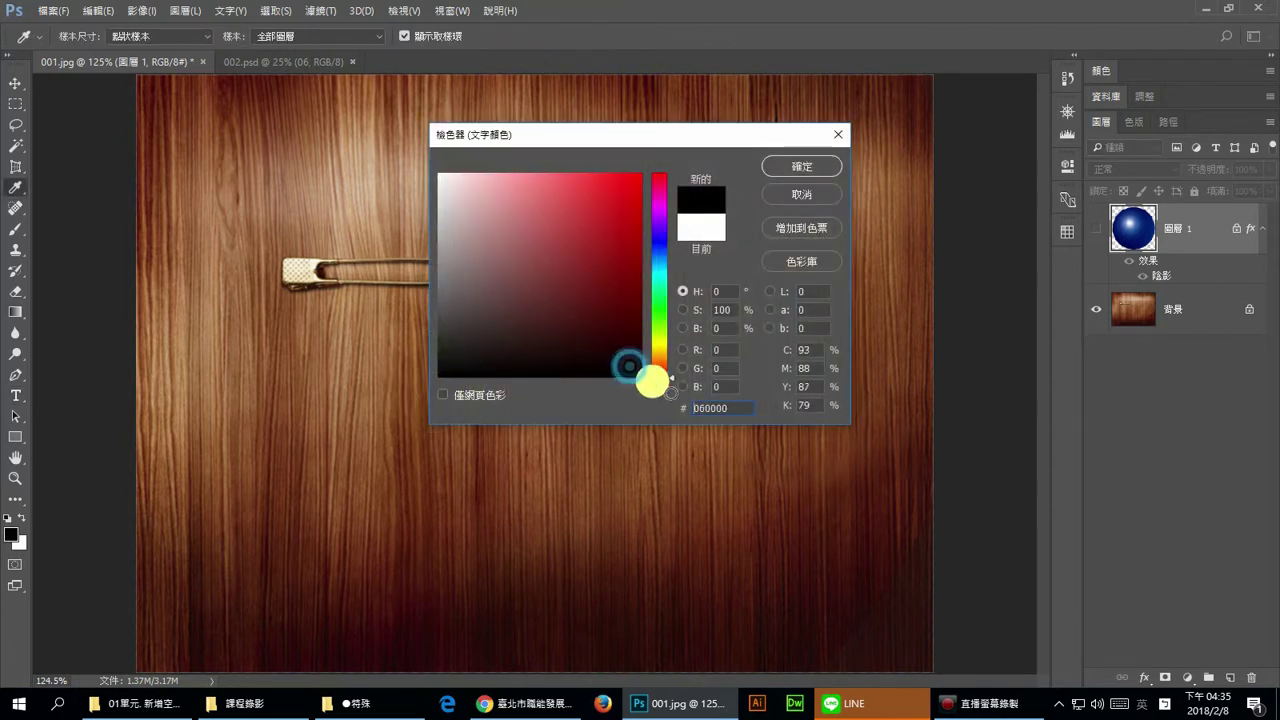
{"action": "left_click_drag", "start_coordinate": [598, 364], "coordinate": [671, 394]}
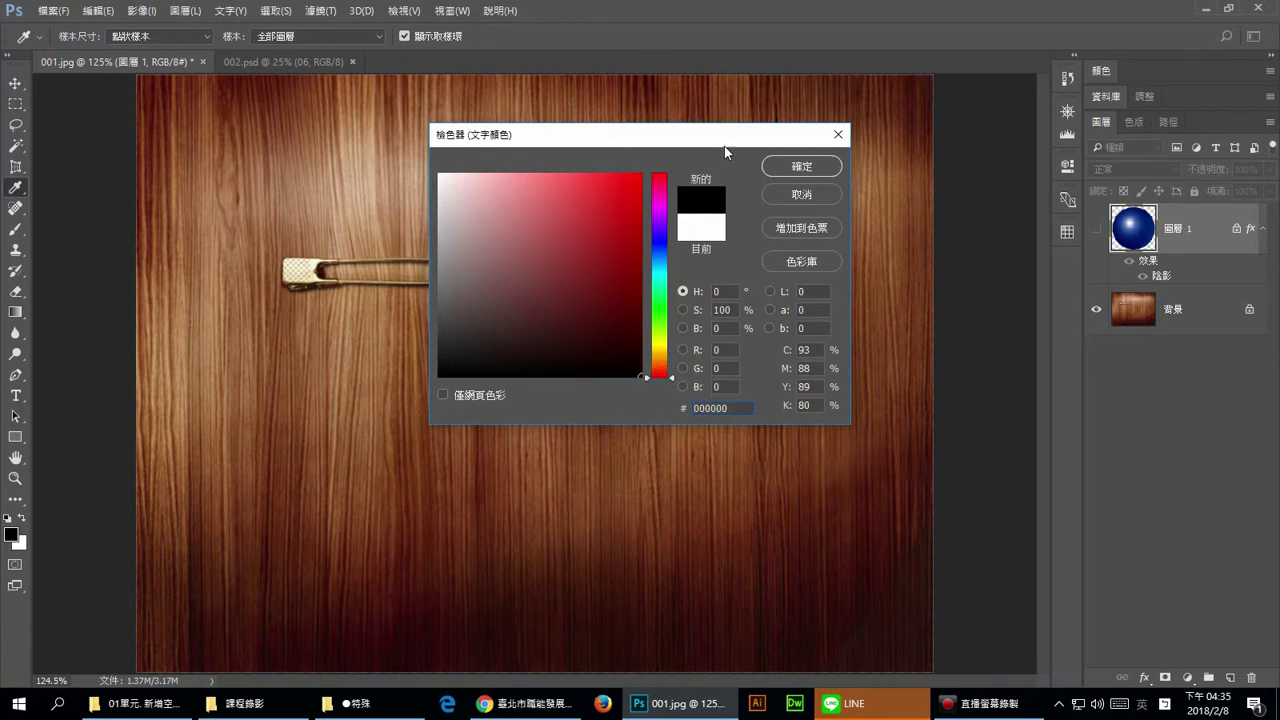
{"action": "left_click", "coordinate": [784, 167]}
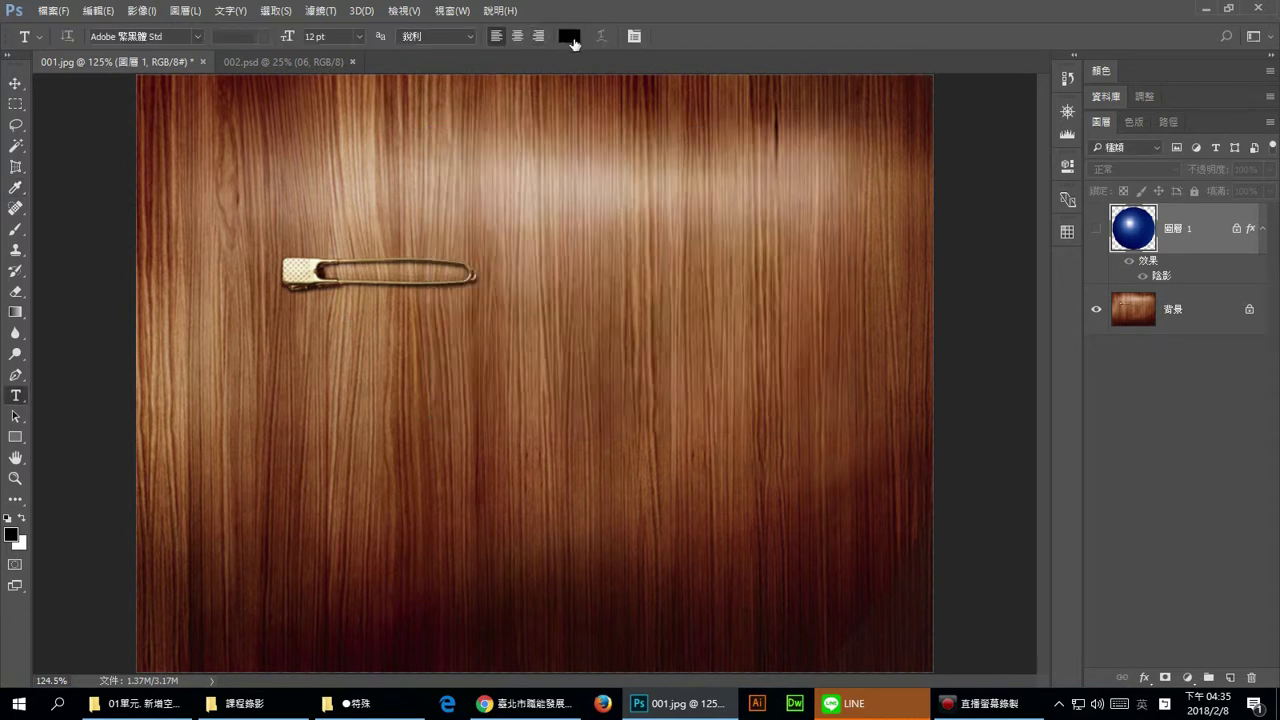
Type 'Willy' on the wood below the safety pin and commit the text layer.
{"action": "left_click", "coordinate": [333, 405]}
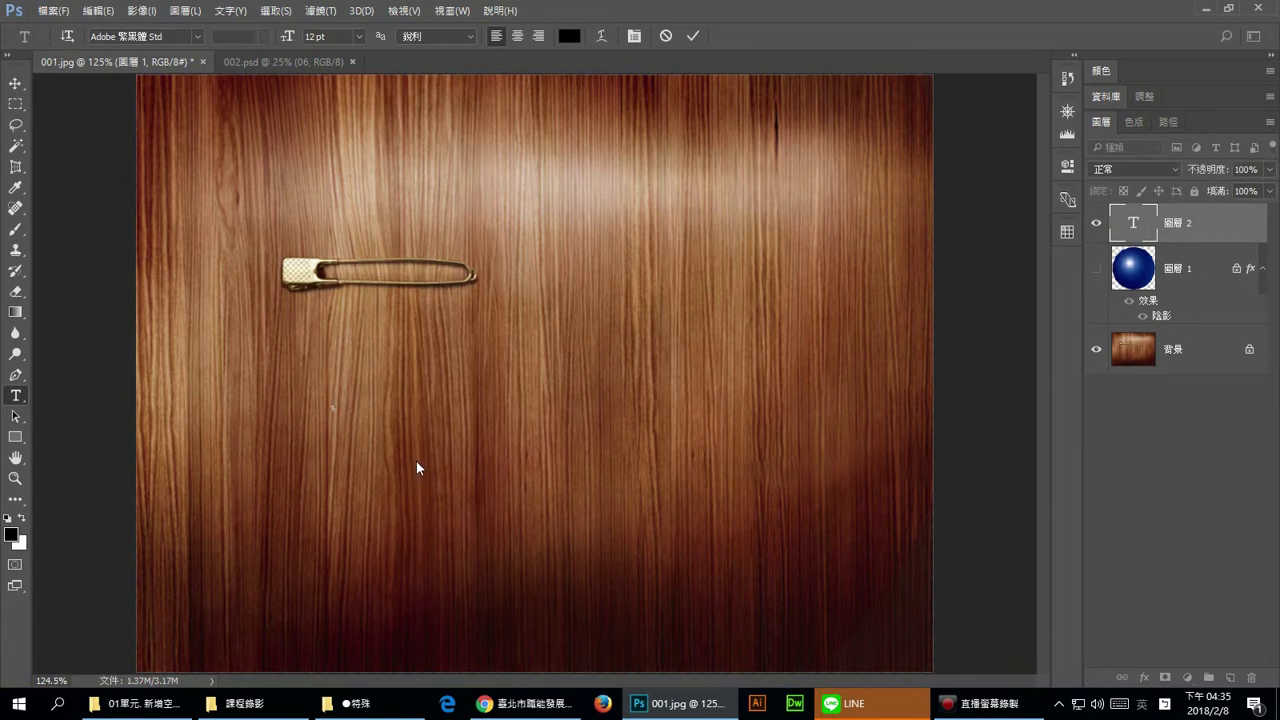
{"action": "type", "text": "W"}
{"action": "type", "text": "ill"}
{"action": "type", "text": "N"}
{"action": "left_click", "coordinate": [693, 37]}
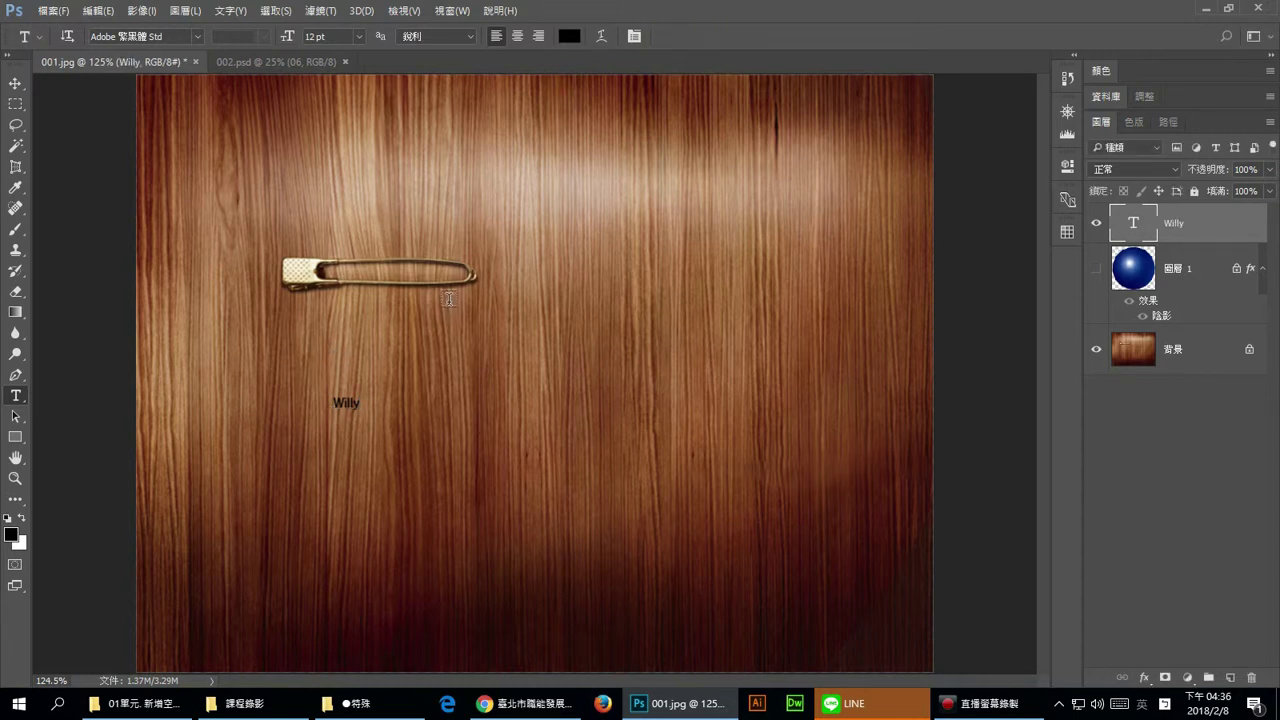
Raise Willy's font size from 72 pt to 200 pt, then to 250 pt.
{"action": "left_click", "coordinate": [359, 37]}
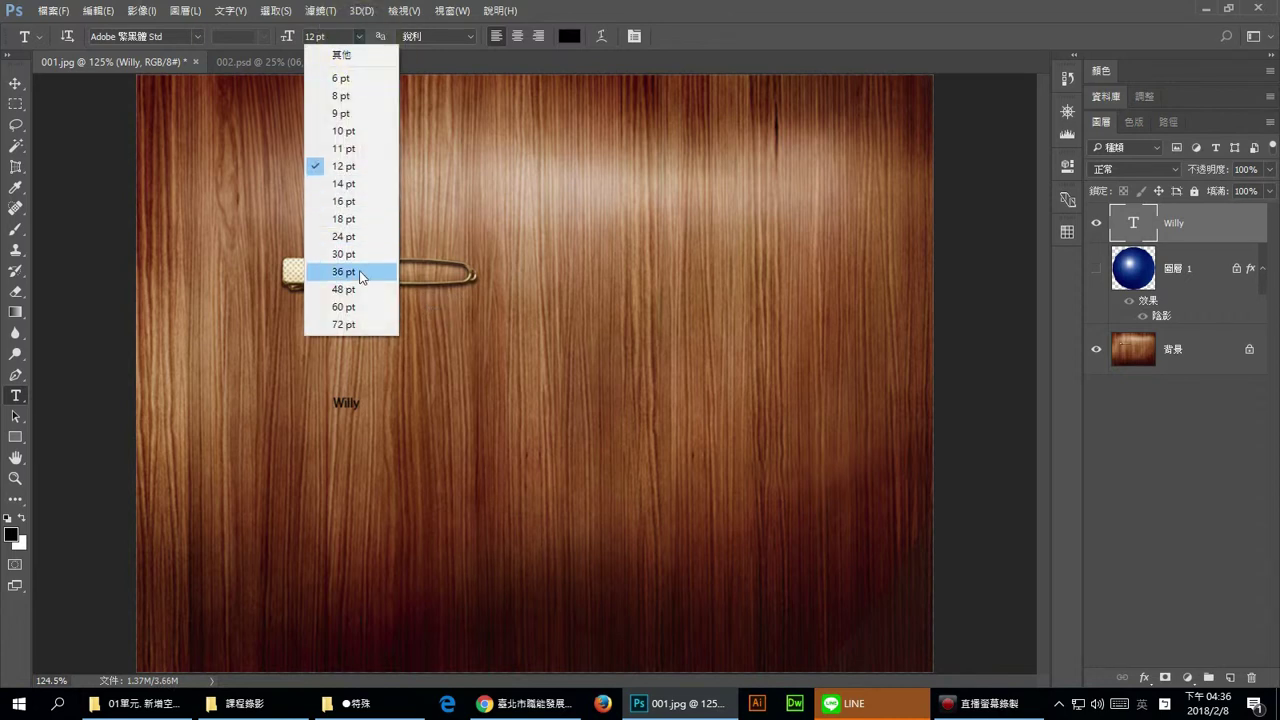
{"action": "left_click", "coordinate": [361, 325]}
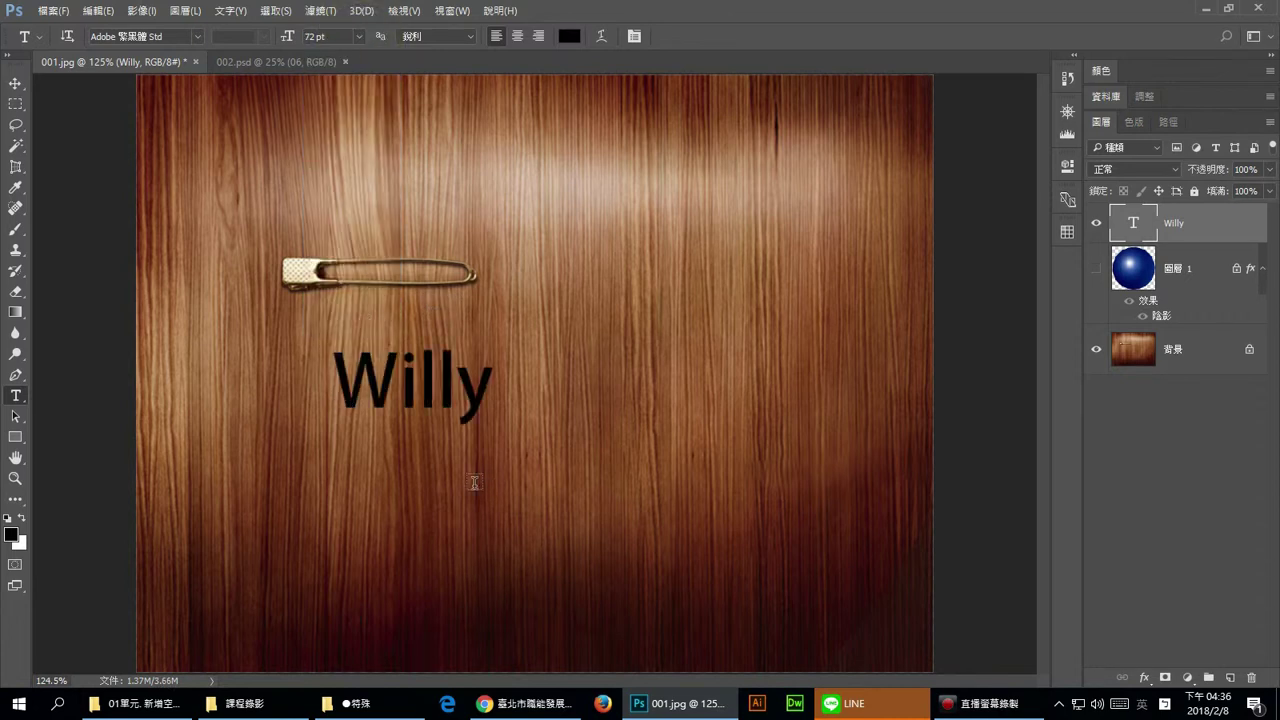
{"action": "left_click", "coordinate": [332, 36]}
{"action": "type", "text": "200"}
{"action": "key", "text": "Return"}
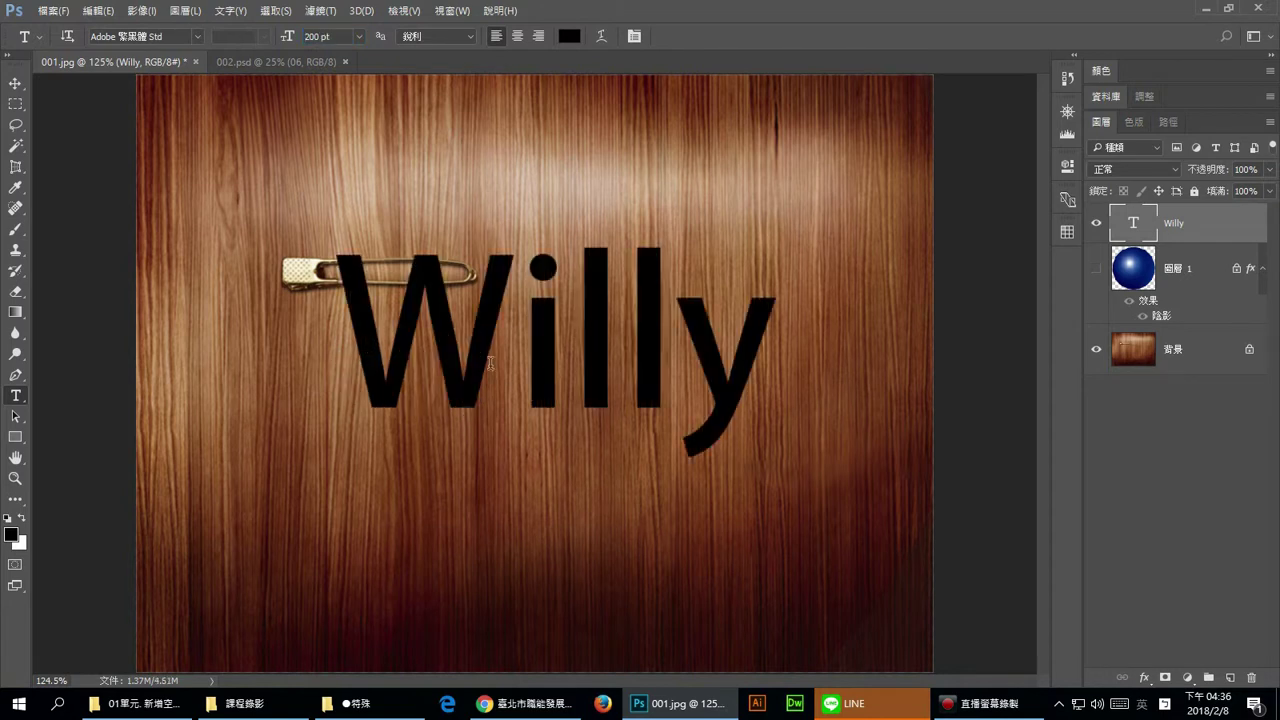
{"action": "left_click", "coordinate": [339, 36]}
{"action": "type", "text": "250"}
{"action": "key", "text": "Return"}
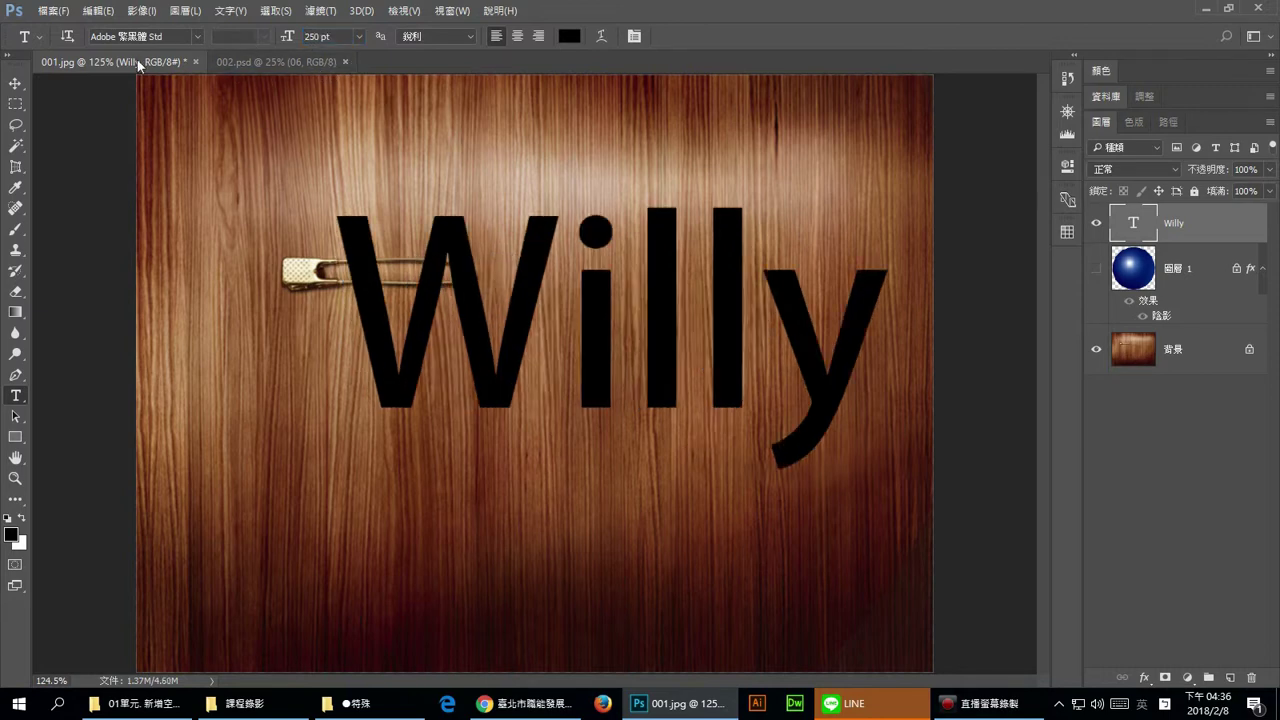
Scroll the font family list and set Willy in Academy Engraved LET.
{"action": "left_click", "coordinate": [199, 37]}
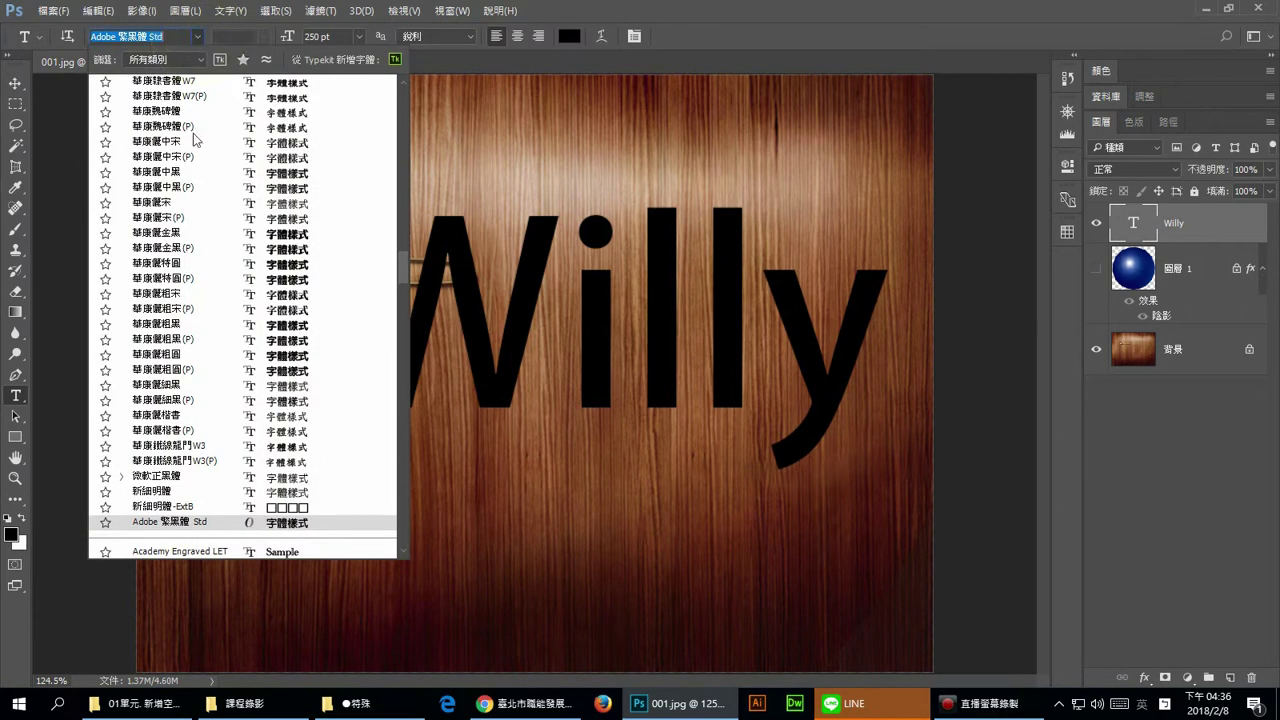
{"action": "scroll", "coordinate": [212, 250], "scroll_direction": "down", "scroll_amount": 5}
{"action": "scroll", "coordinate": [217, 296], "scroll_direction": "down", "scroll_amount": 2}
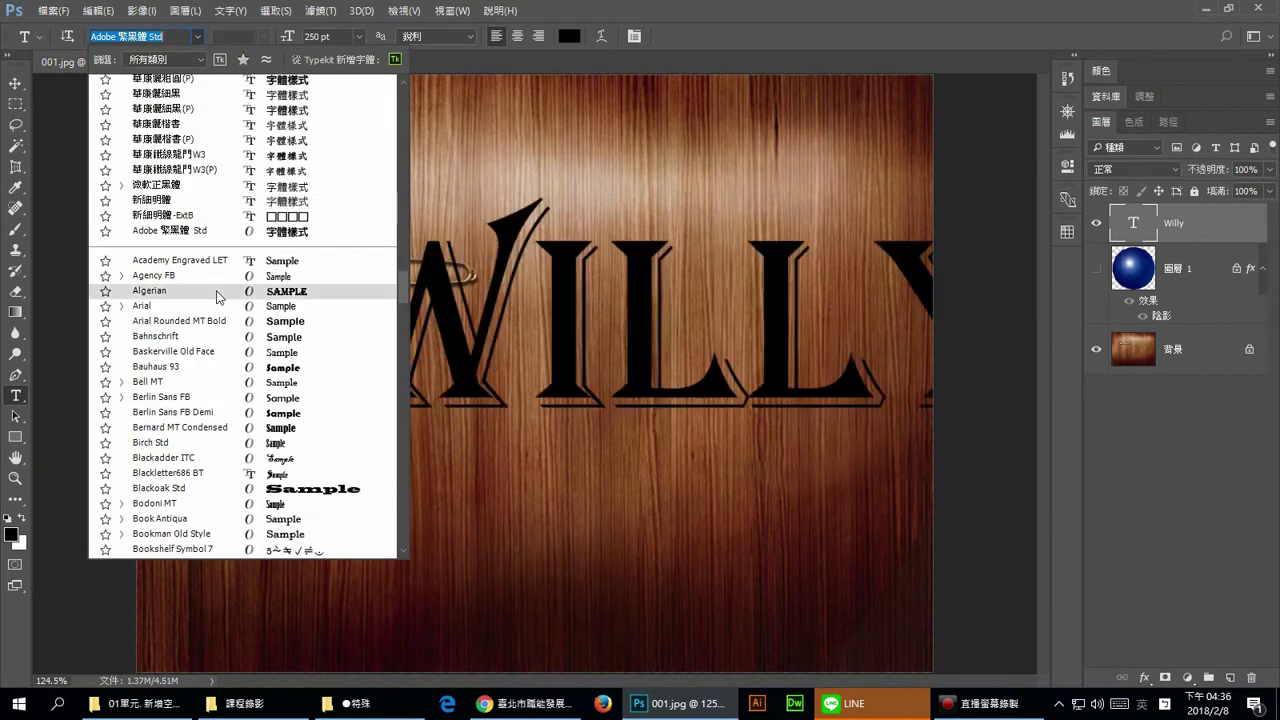
{"action": "scroll", "coordinate": [218, 293], "scroll_direction": "down", "scroll_amount": 2}
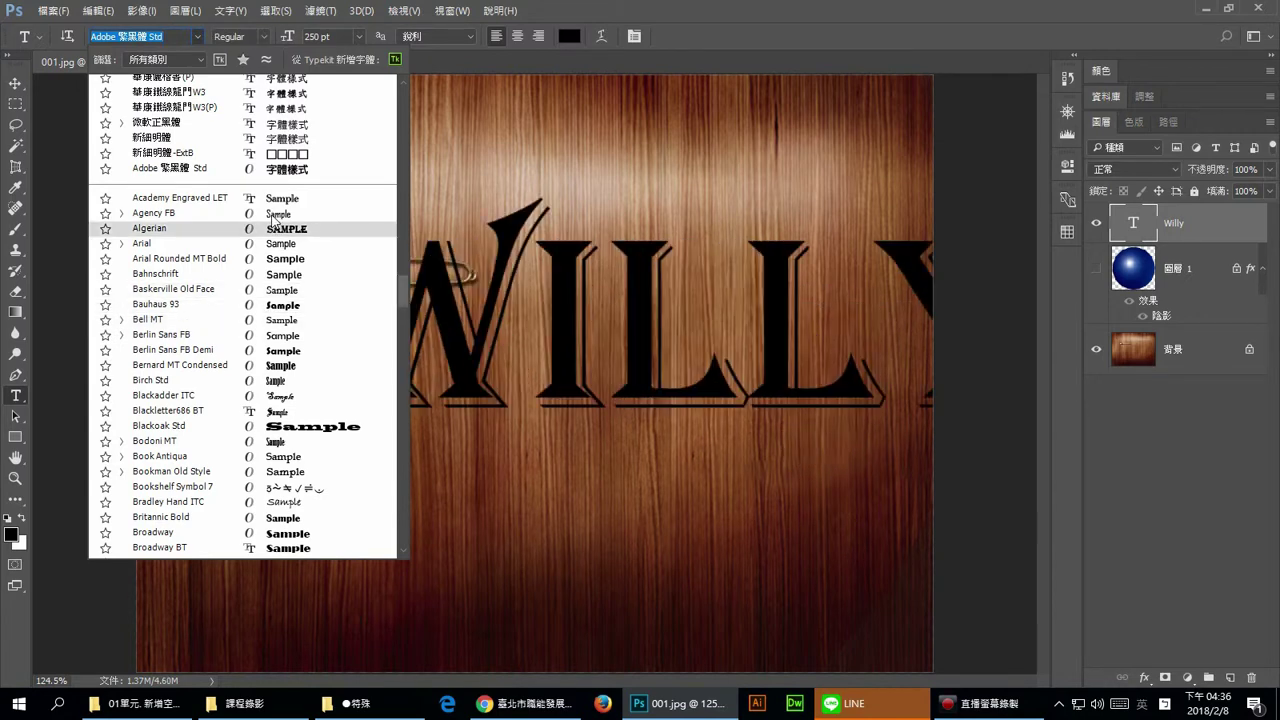
{"action": "left_click", "coordinate": [281, 203]}
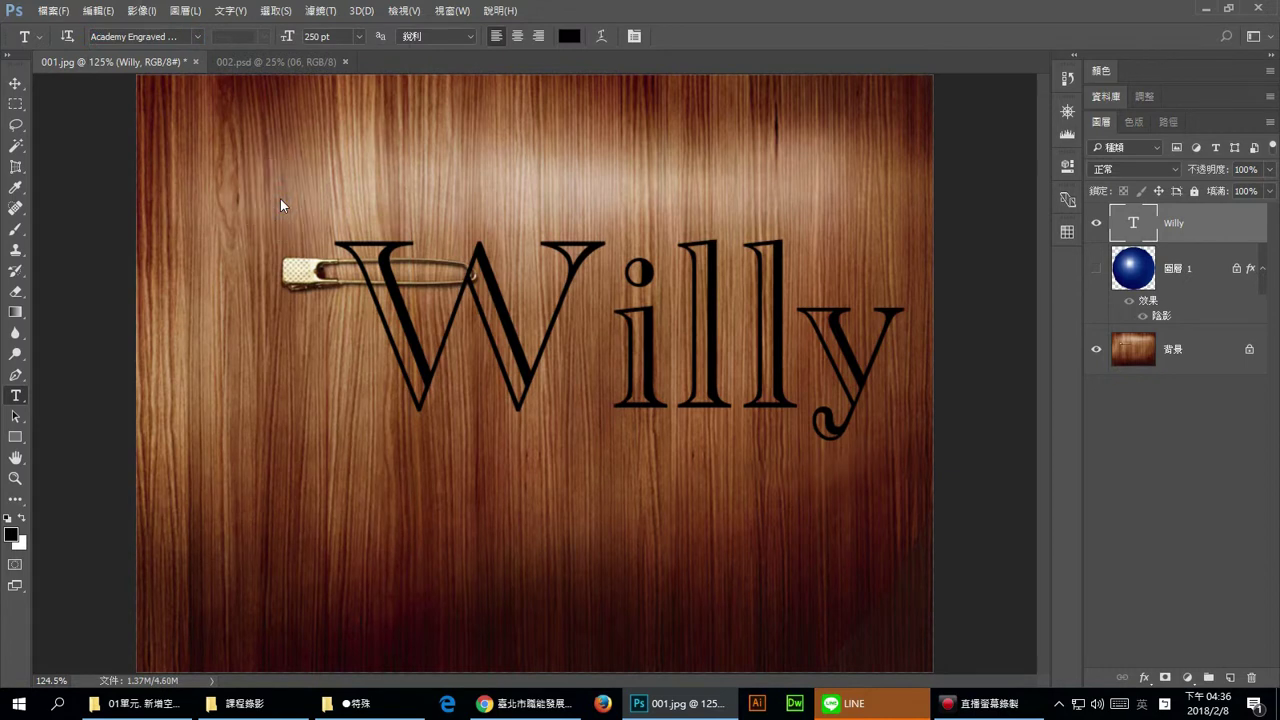
{"action": "left_click", "coordinate": [143, 36]}
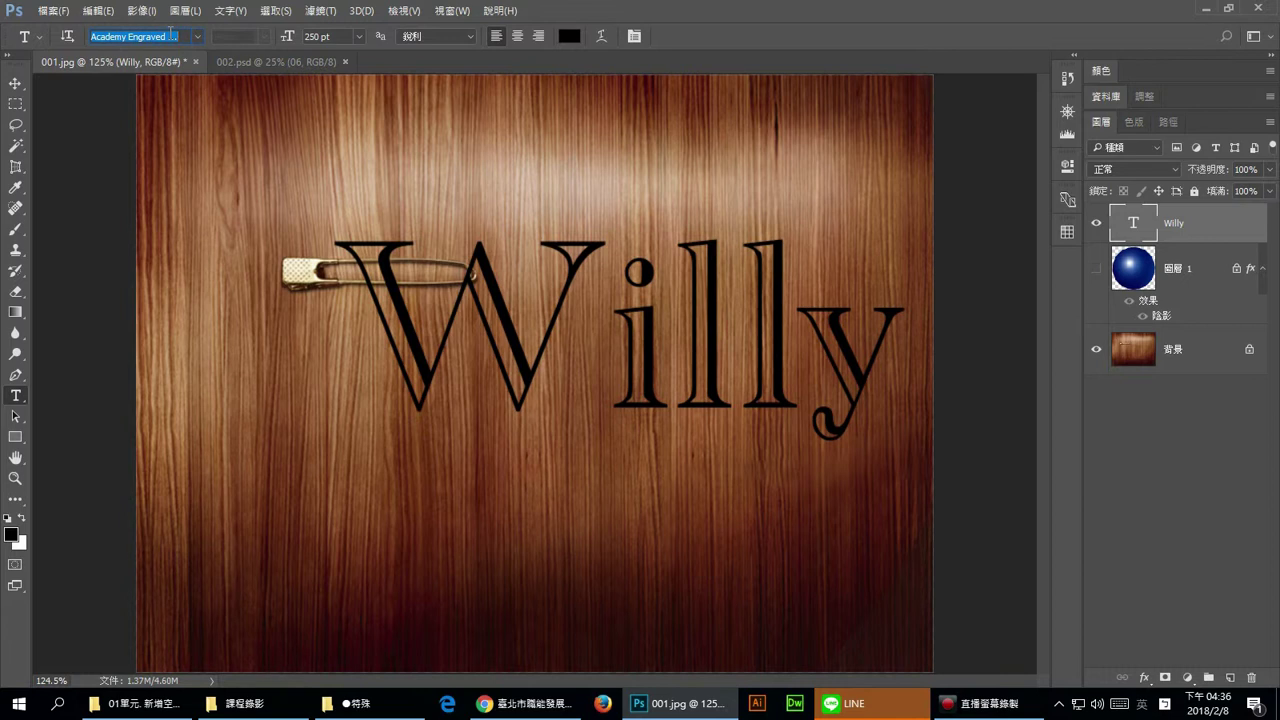
Enter 'fite' in the font field and arrow through Chinese fonts, ending on 華康流葉體.
{"action": "type", "text": "fi"}
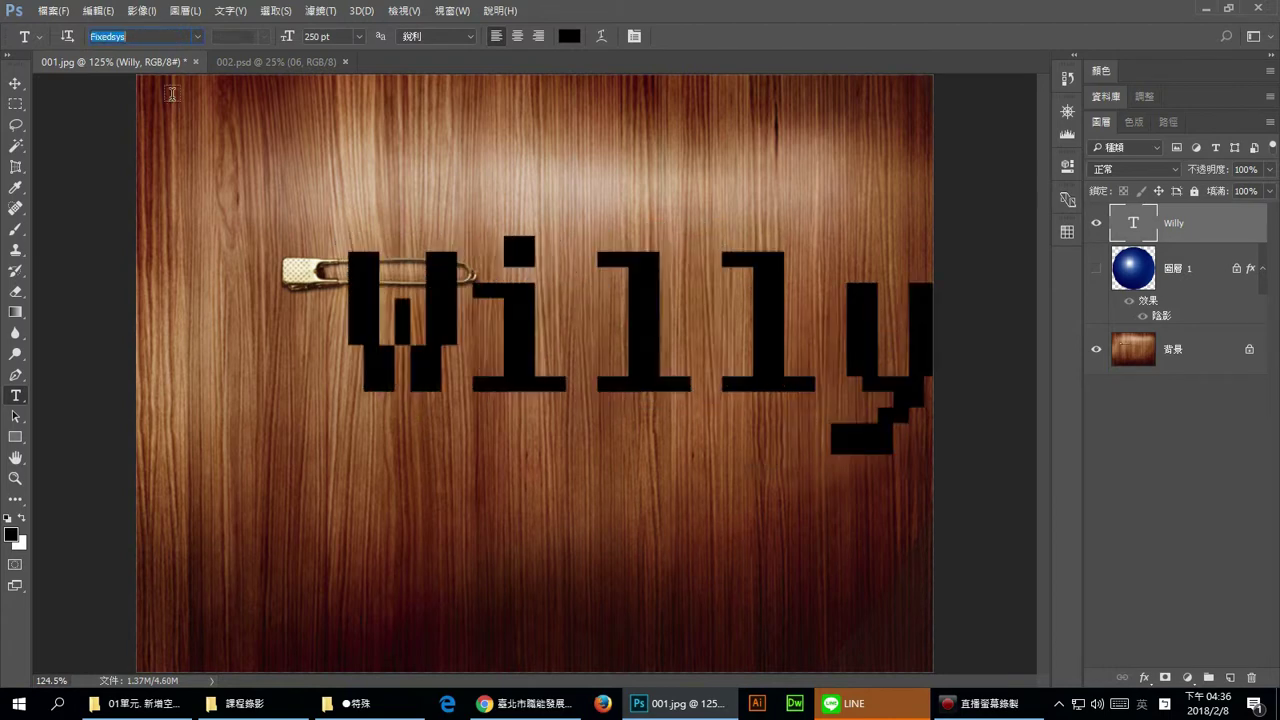
{"action": "type", "text": "te"}
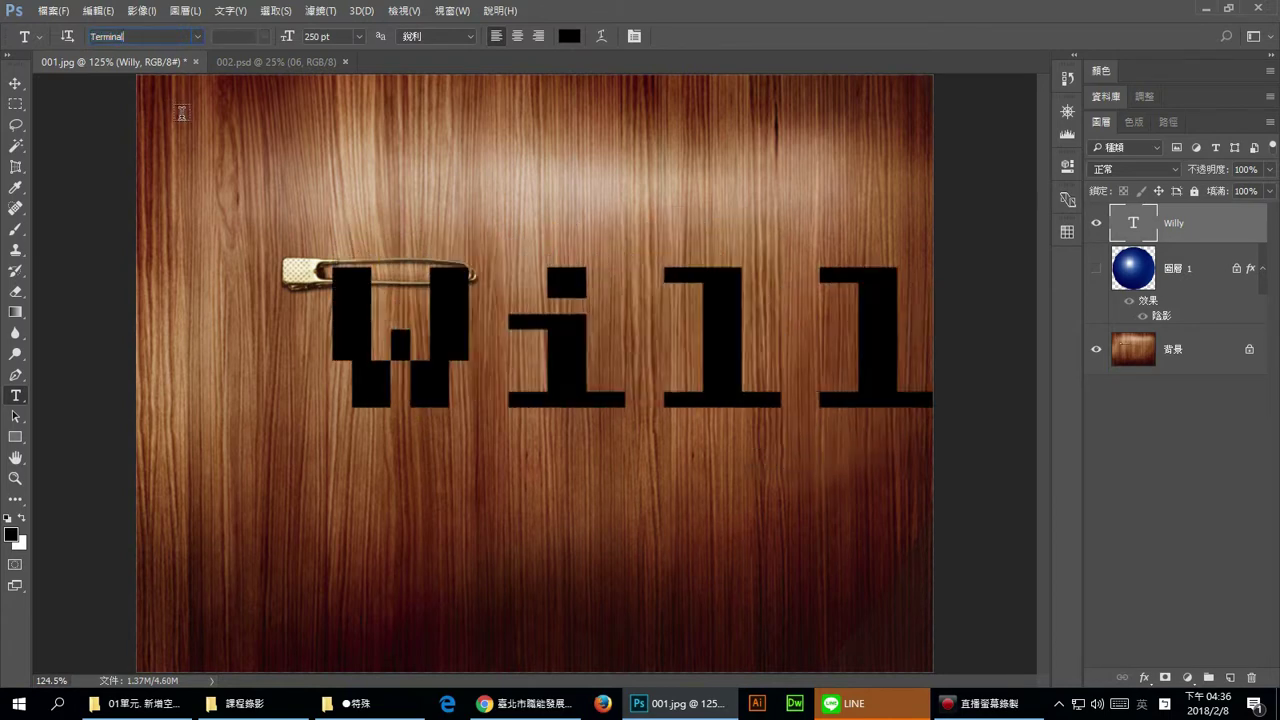
{"action": "key", "text": "Down"}
{"action": "key", "text": "Down"}
{"action": "key", "text": "Down"}
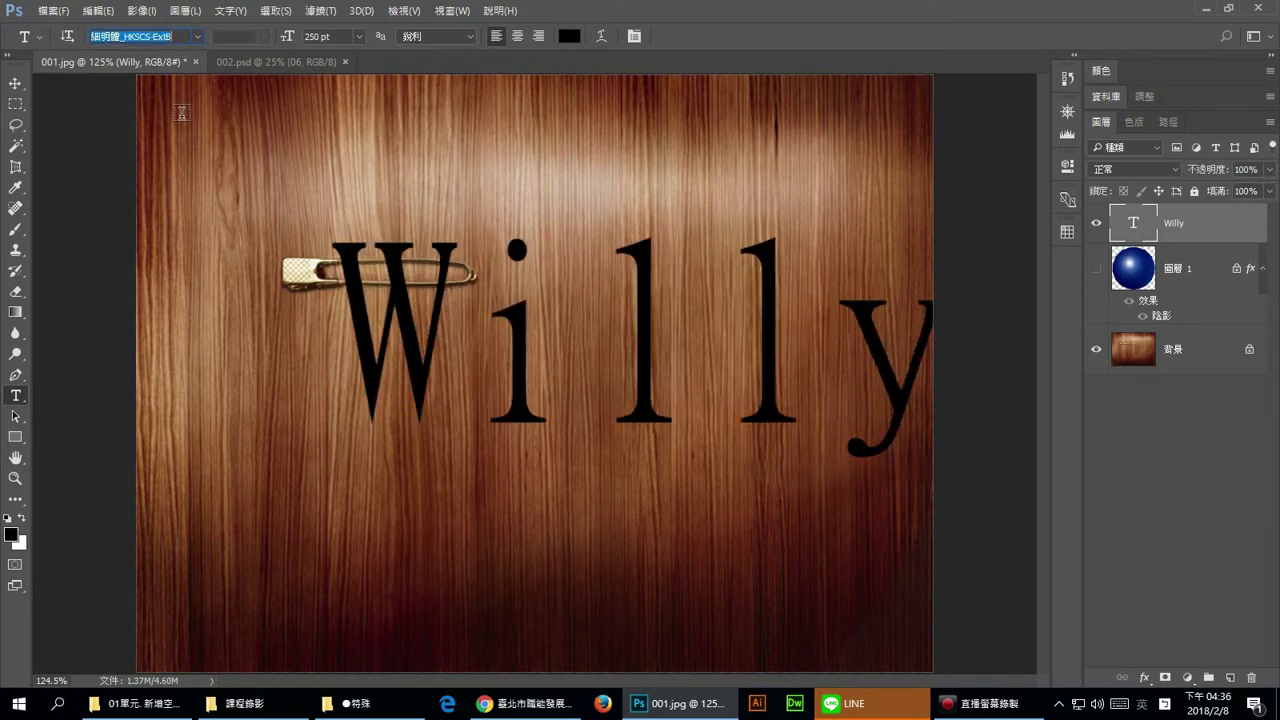
{"action": "key", "text": "Down"}
{"action": "key", "text": "Down"}
{"action": "key", "text": "Up"}
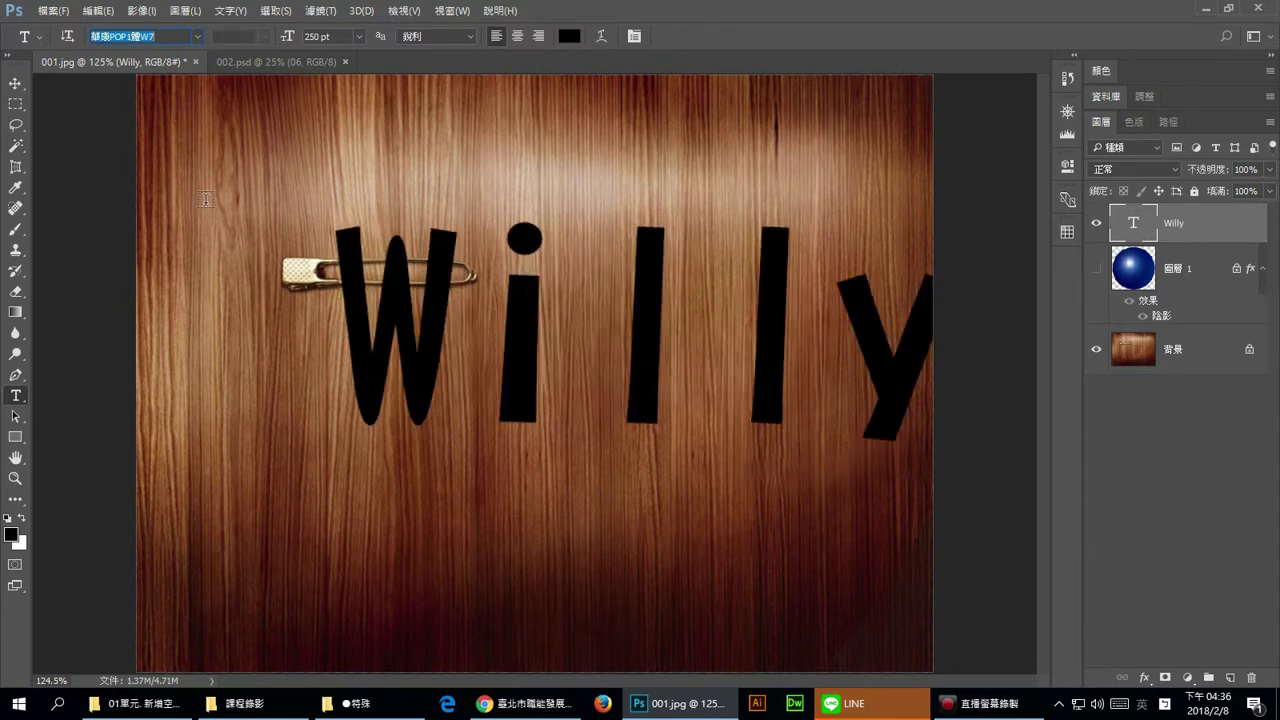
{"action": "key", "text": "Down"}
{"action": "key", "text": "Down"}
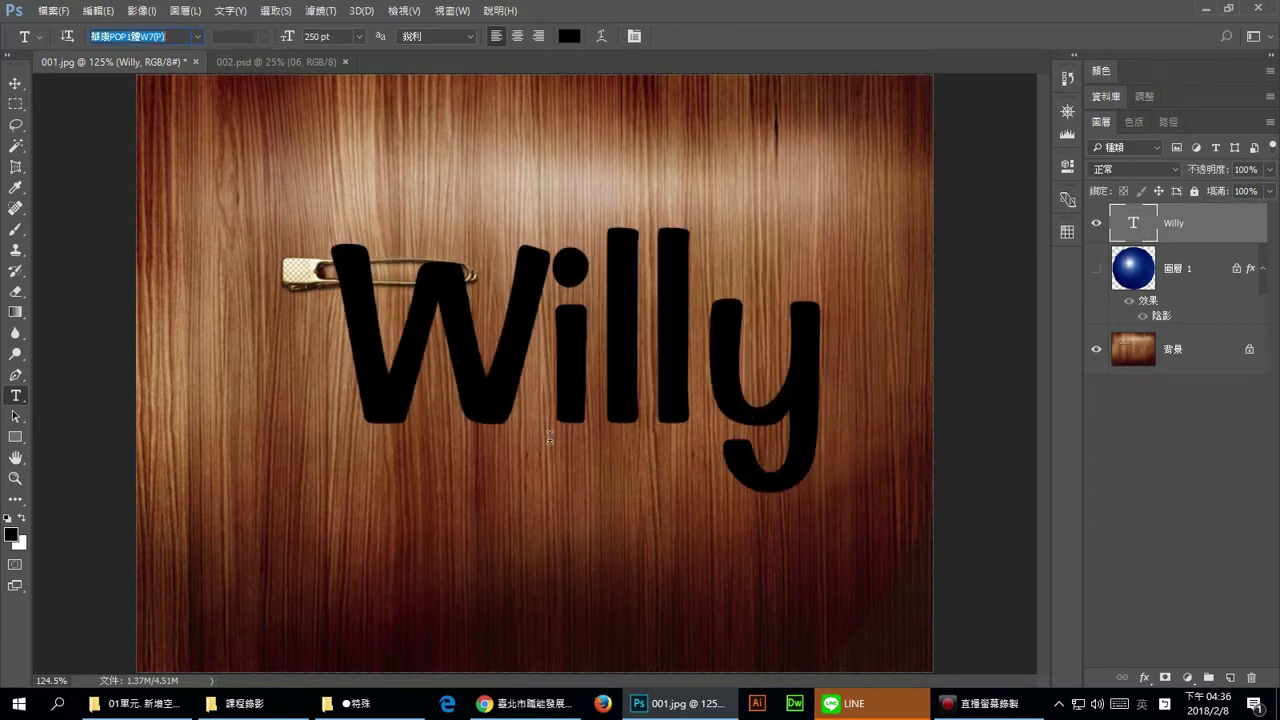
{"action": "key", "text": "Down"}
{"action": "key", "text": "Down"}
{"action": "key", "text": "Down"}
{"action": "key", "text": "Down"}
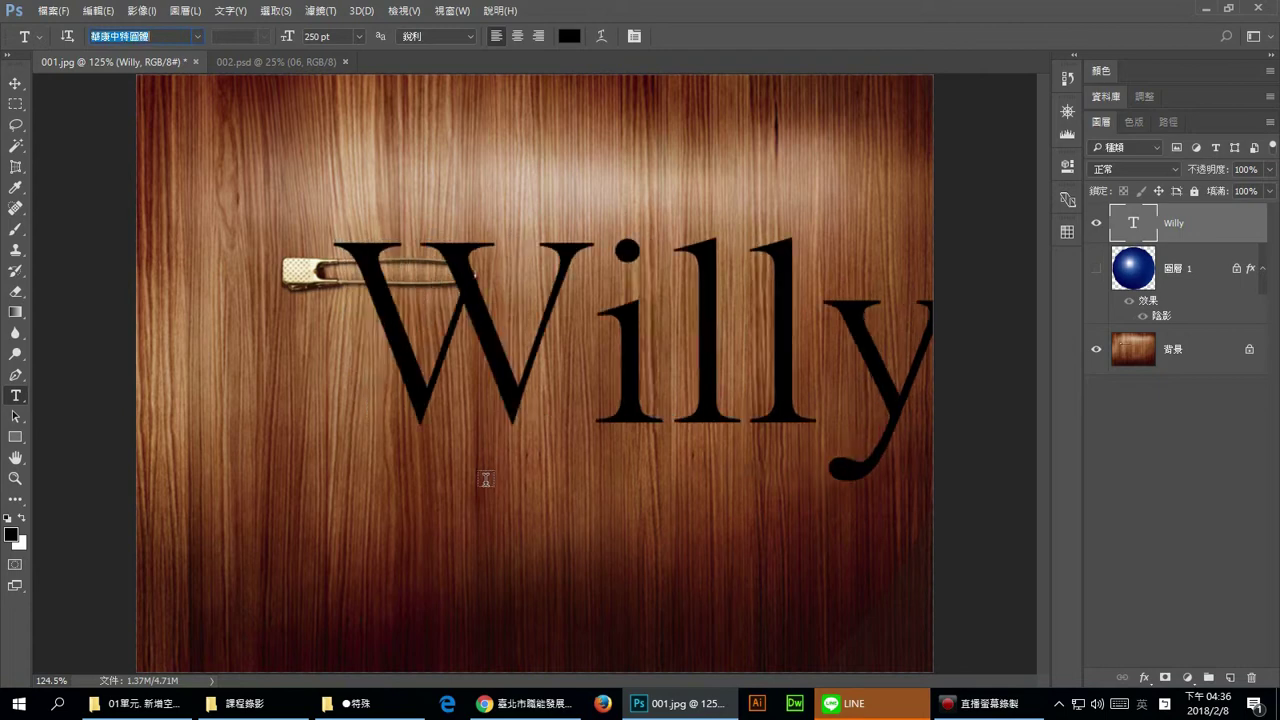
{"action": "key", "text": "Down"}
{"action": "key", "text": "Down"}
{"action": "key", "text": "Down"}
{"action": "key", "text": "Down"}
{"action": "key", "text": "Down"}
{"action": "key", "text": "Down"}
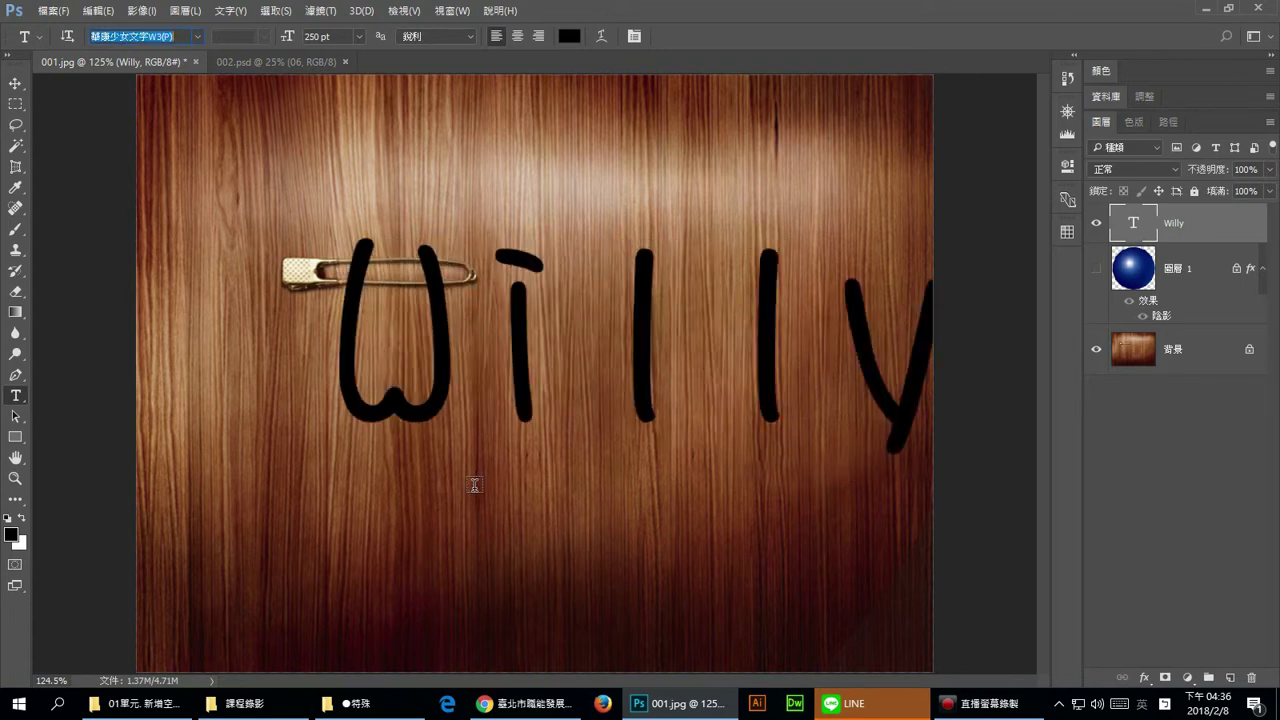
{"action": "key", "text": "Down"}
{"action": "key", "text": "Down"}
{"action": "key", "text": "Down"}
{"action": "key", "text": "Down"}
{"action": "key", "text": "Down"}
{"action": "key", "text": "Down"}
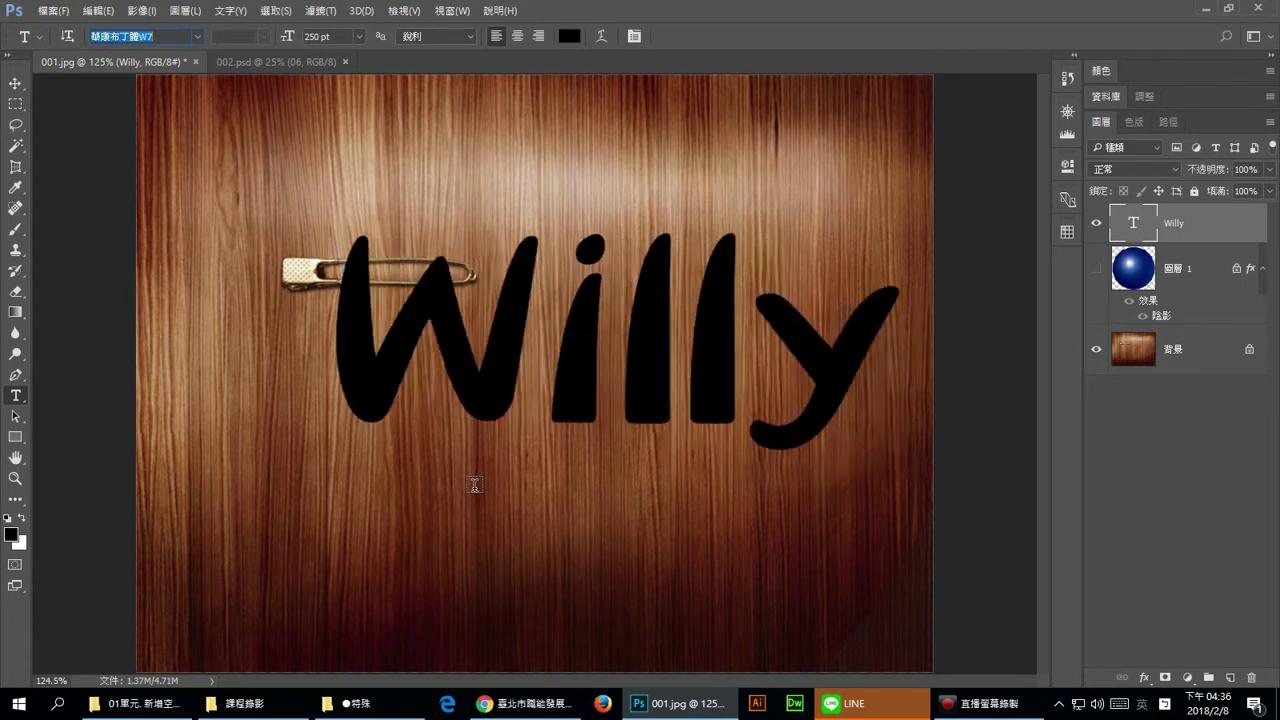
{"action": "key", "text": "Down"}
{"action": "key", "text": "Down"}
{"action": "key", "text": "Down"}
{"action": "key", "text": "Down"}
{"action": "key", "text": "Down"}
{"action": "key", "text": "Down"}
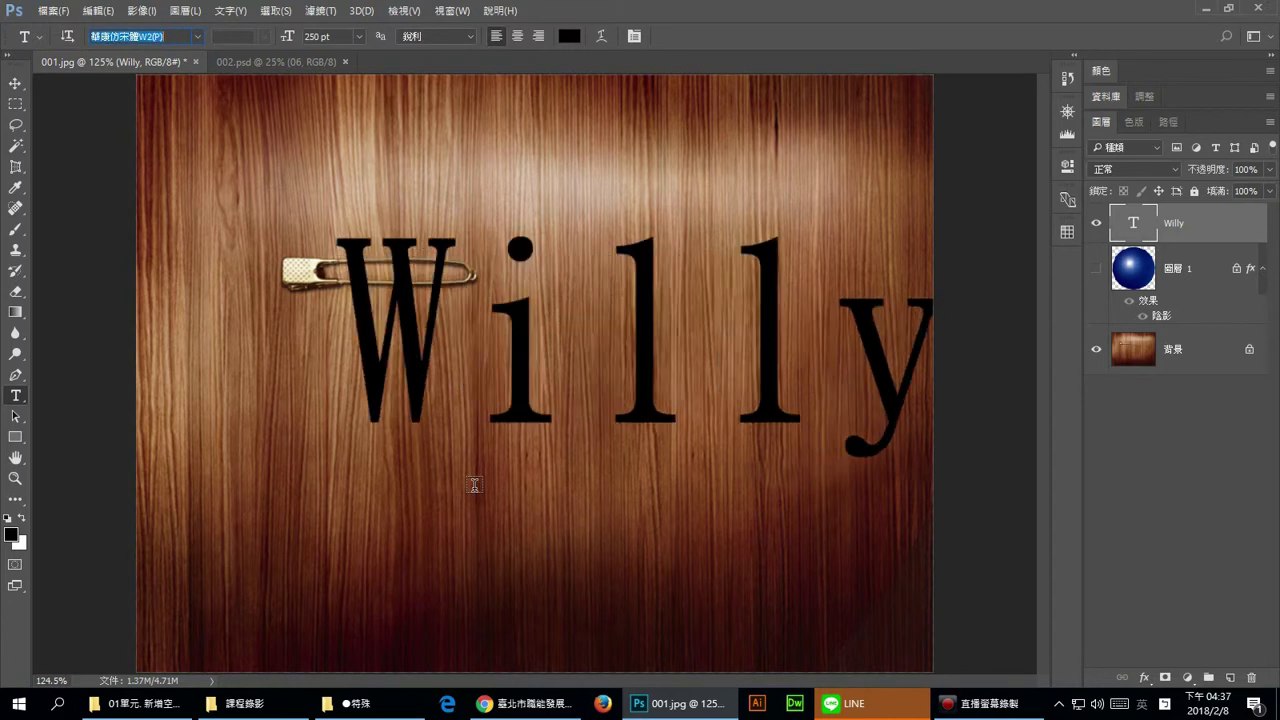
{"action": "key", "text": "Down"}
{"action": "key", "text": "Down"}
{"action": "key", "text": "Down"}
{"action": "key", "text": "Down"}
{"action": "key", "text": "Down"}
{"action": "key", "text": "Down"}
{"action": "key", "text": "Down"}
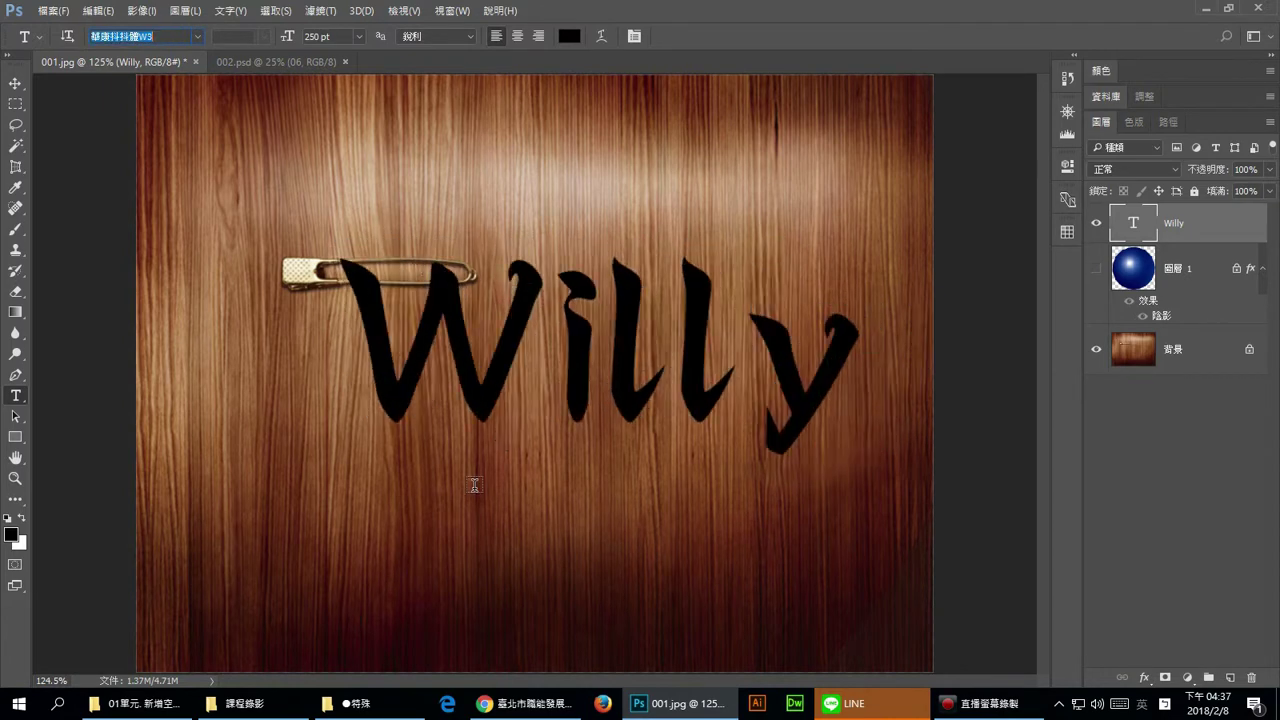
{"action": "key", "text": "Down"}
{"action": "key", "text": "Down"}
{"action": "key", "text": "Down"}
{"action": "key", "text": "Down"}
{"action": "key", "text": "Down"}
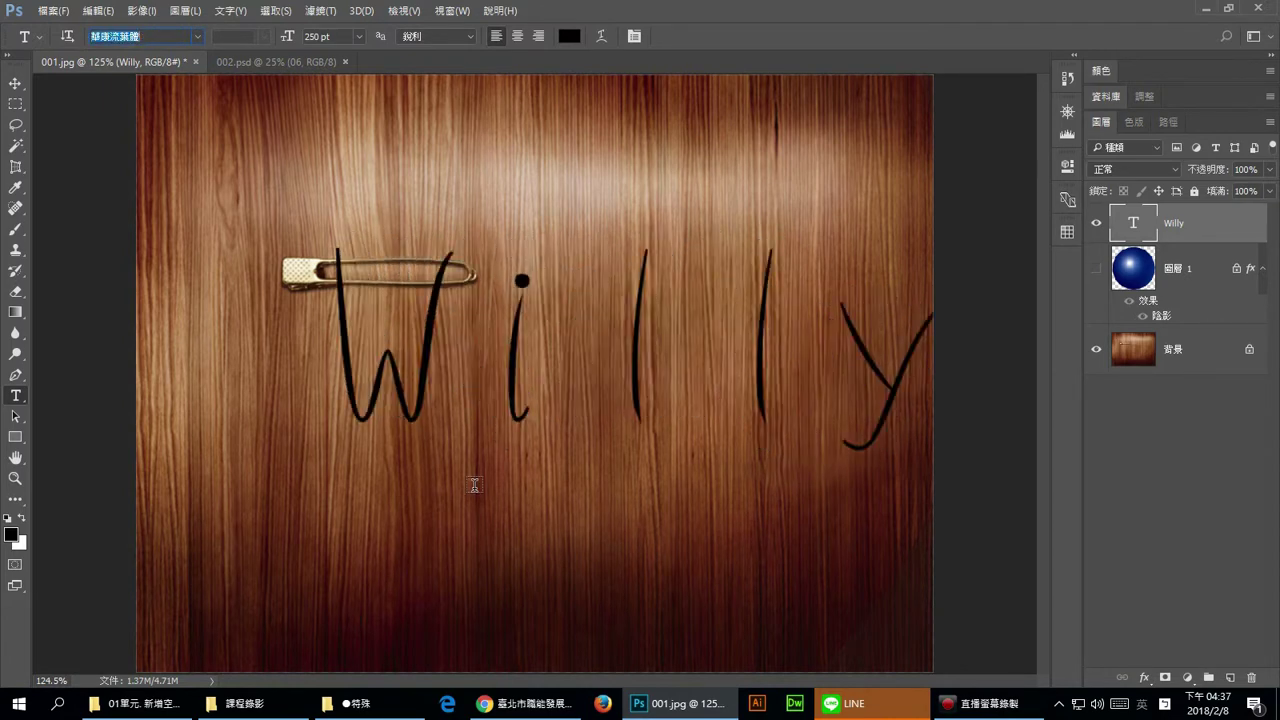
{"action": "key", "text": "Down"}
{"action": "key", "text": "Down"}
{"action": "key", "text": "Down"}
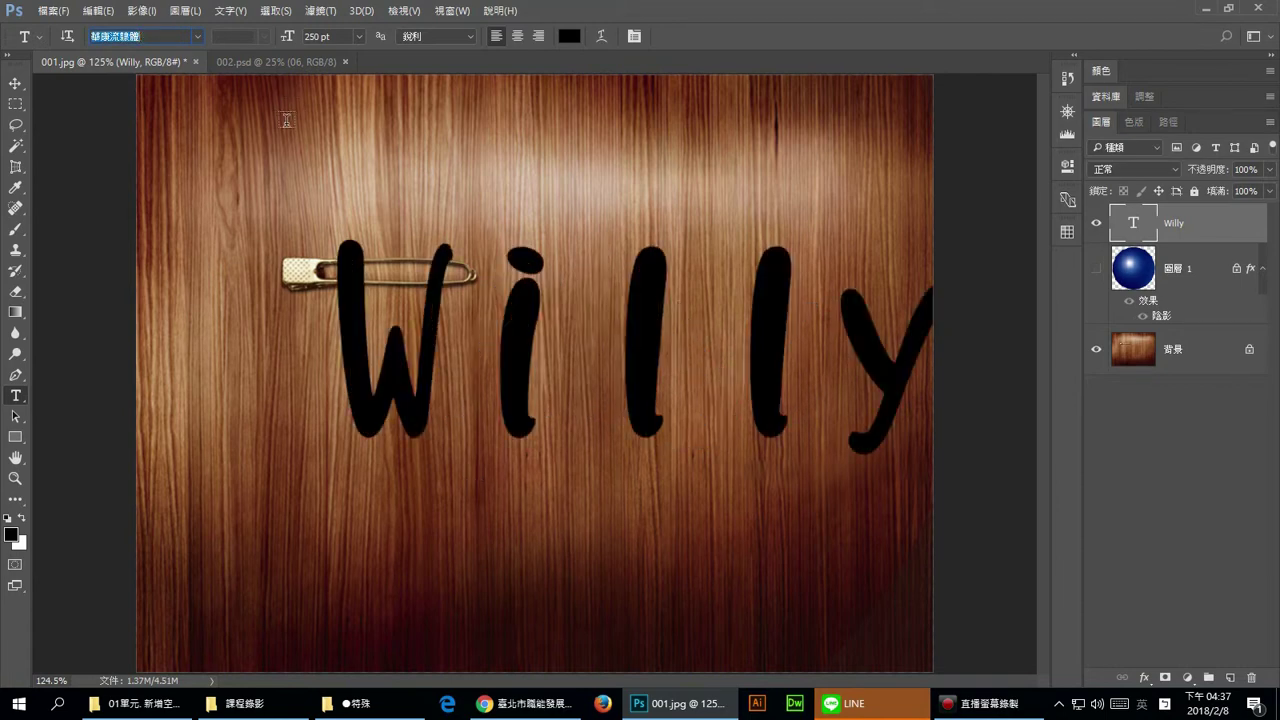
Scroll down to the English fonts and apply Bauhaus 93 to Willy.
{"action": "left_click", "coordinate": [200, 36]}
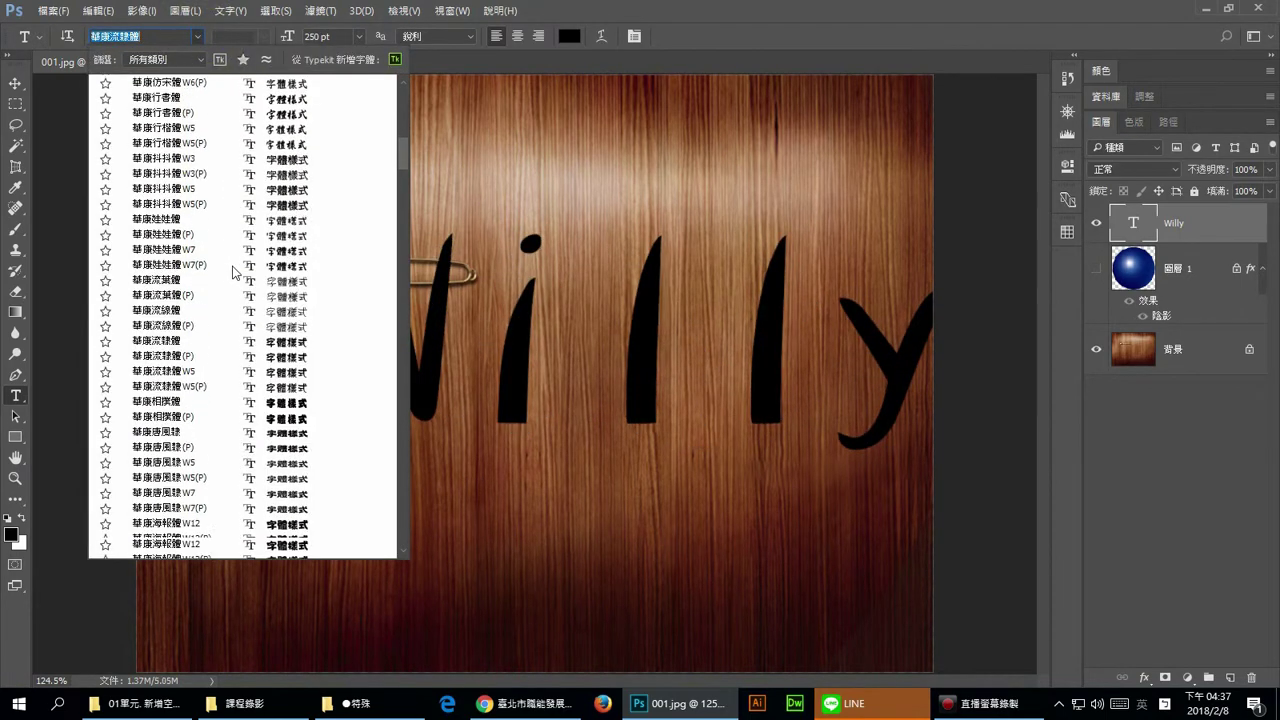
{"action": "scroll", "coordinate": [180, 244], "scroll_direction": "down", "scroll_amount": 3}
{"action": "scroll", "coordinate": [192, 248], "scroll_direction": "down", "scroll_amount": 3}
{"action": "scroll", "coordinate": [200, 244], "scroll_direction": "down", "scroll_amount": 3}
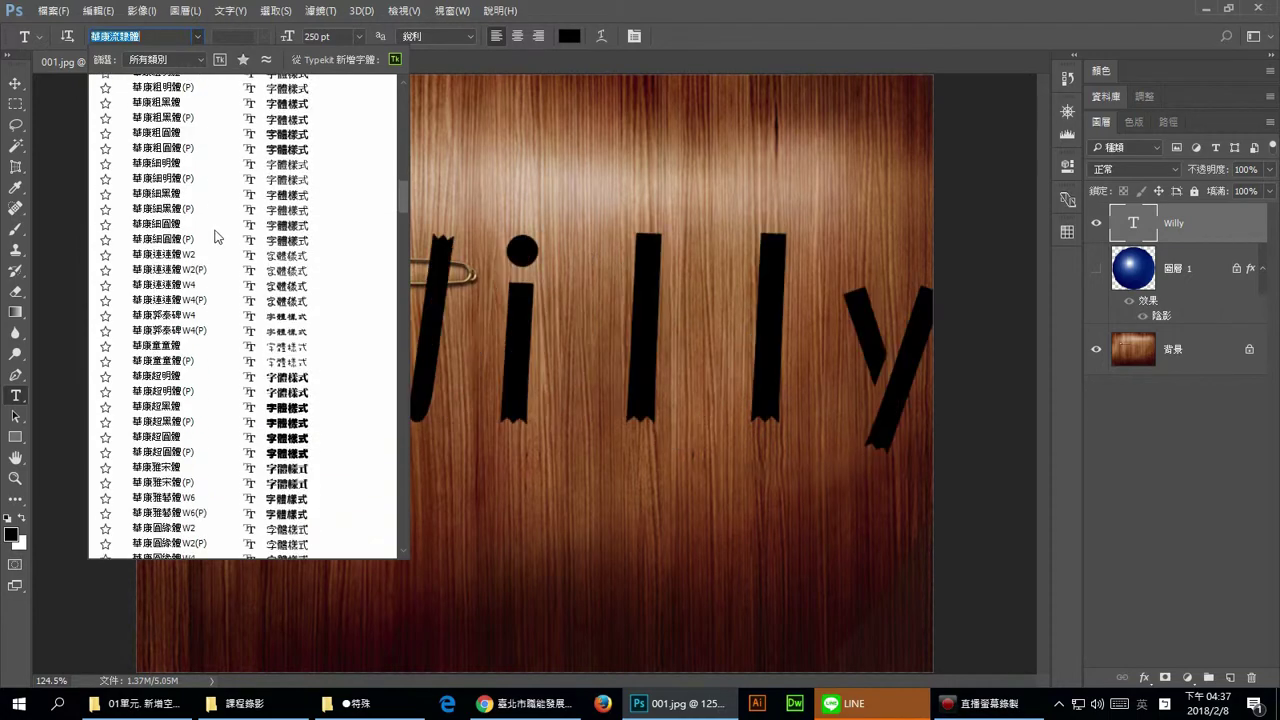
{"action": "scroll", "coordinate": [210, 240], "scroll_direction": "down", "scroll_amount": 3}
{"action": "scroll", "coordinate": [217, 238], "scroll_direction": "down", "scroll_amount": 3}
{"action": "scroll", "coordinate": [217, 238], "scroll_direction": "down", "scroll_amount": 3}
{"action": "scroll", "coordinate": [217, 240], "scroll_direction": "down", "scroll_amount": 3}
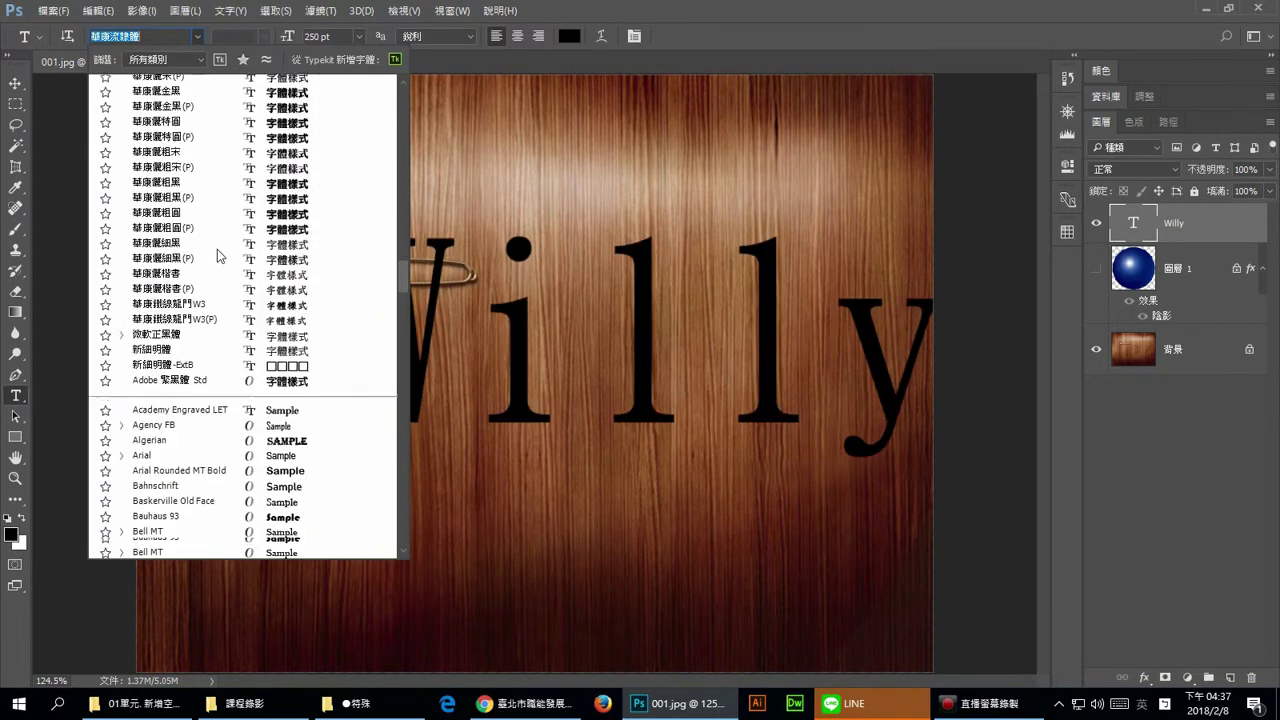
{"action": "scroll", "coordinate": [217, 249], "scroll_direction": "down", "scroll_amount": 3}
{"action": "scroll", "coordinate": [218, 256], "scroll_direction": "down", "scroll_amount": 2}
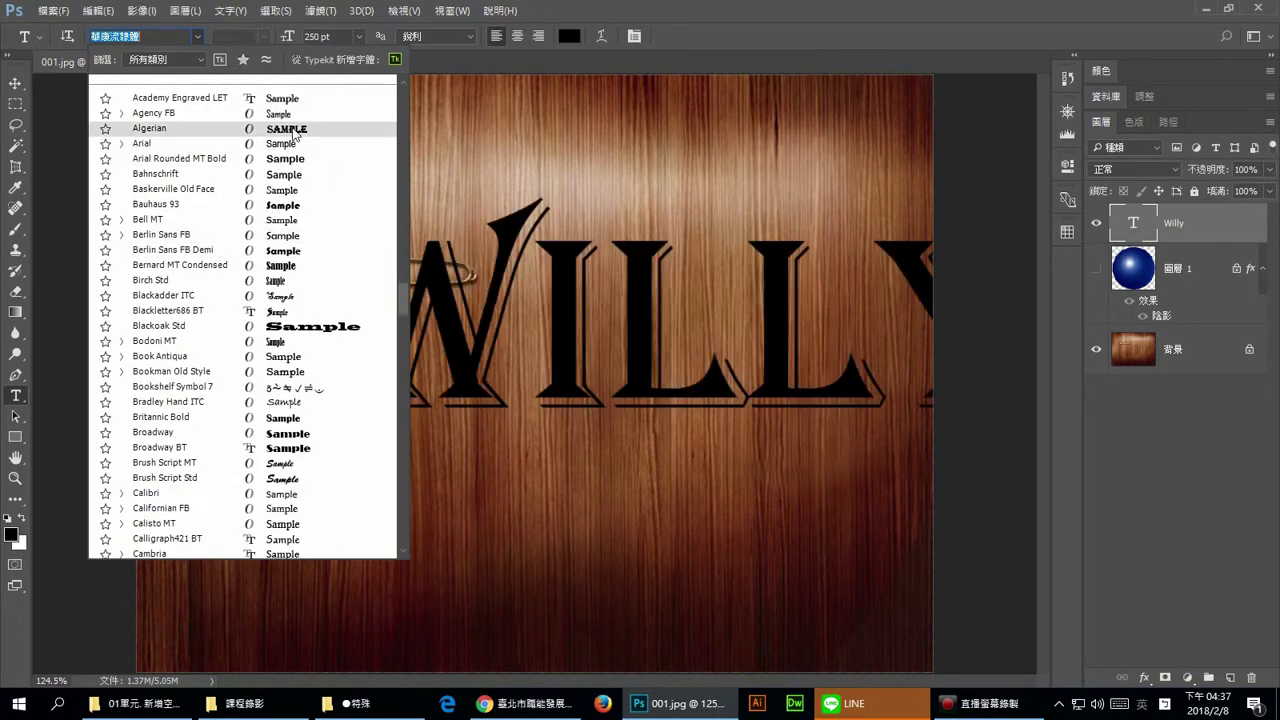
{"action": "left_click", "coordinate": [285, 207]}
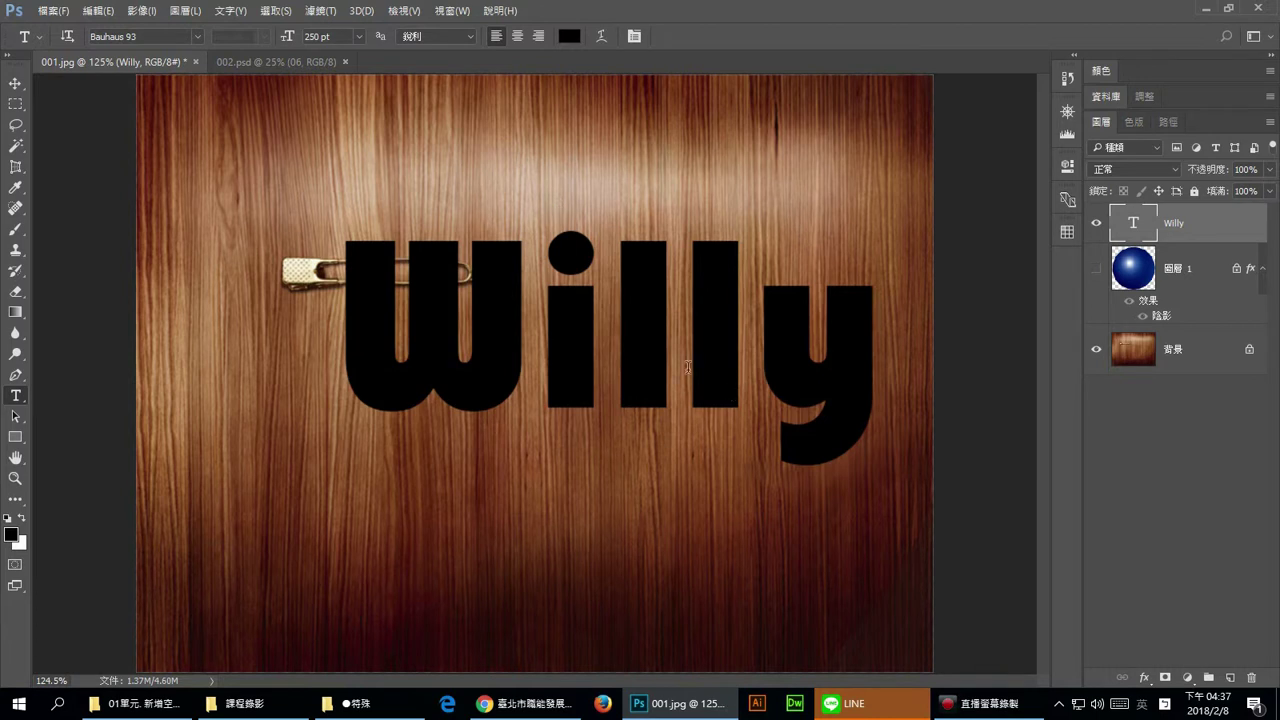
Drag the Willy text down and left with the Move tool, just under the safety pin.
{"action": "left_click", "coordinate": [15, 83]}
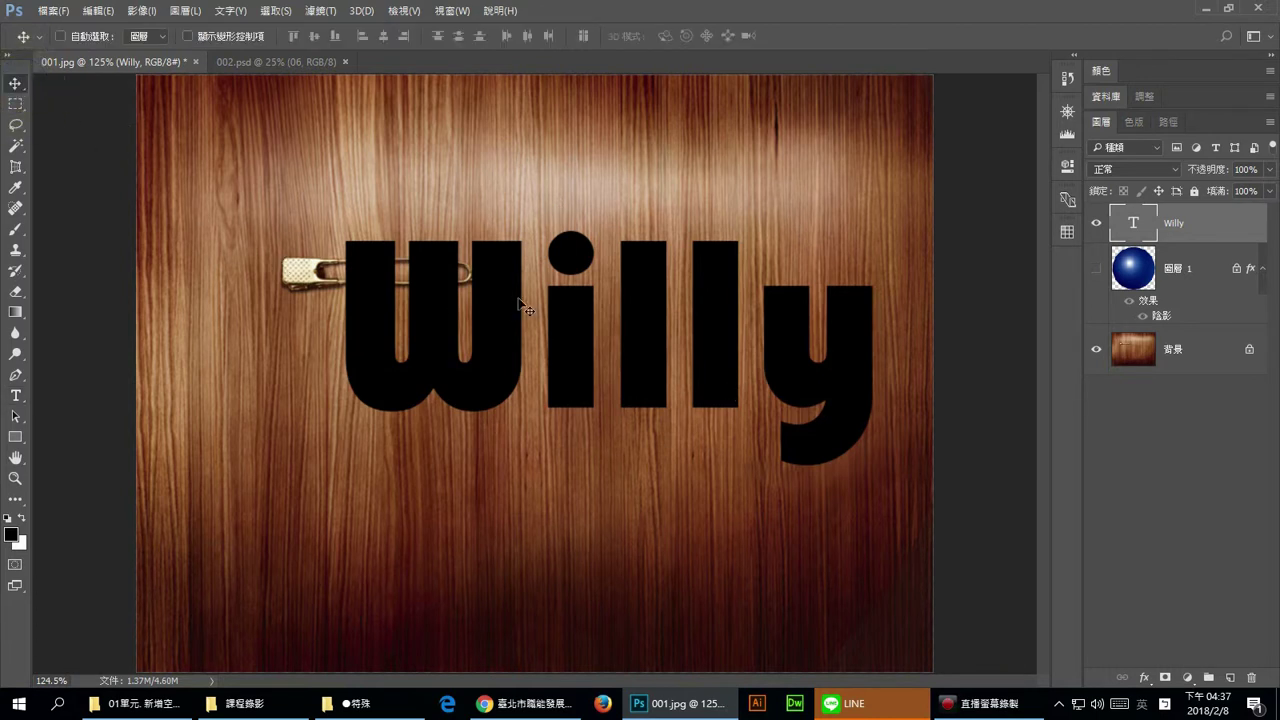
{"action": "left_click_drag", "start_coordinate": [586, 309], "coordinate": [529, 376]}
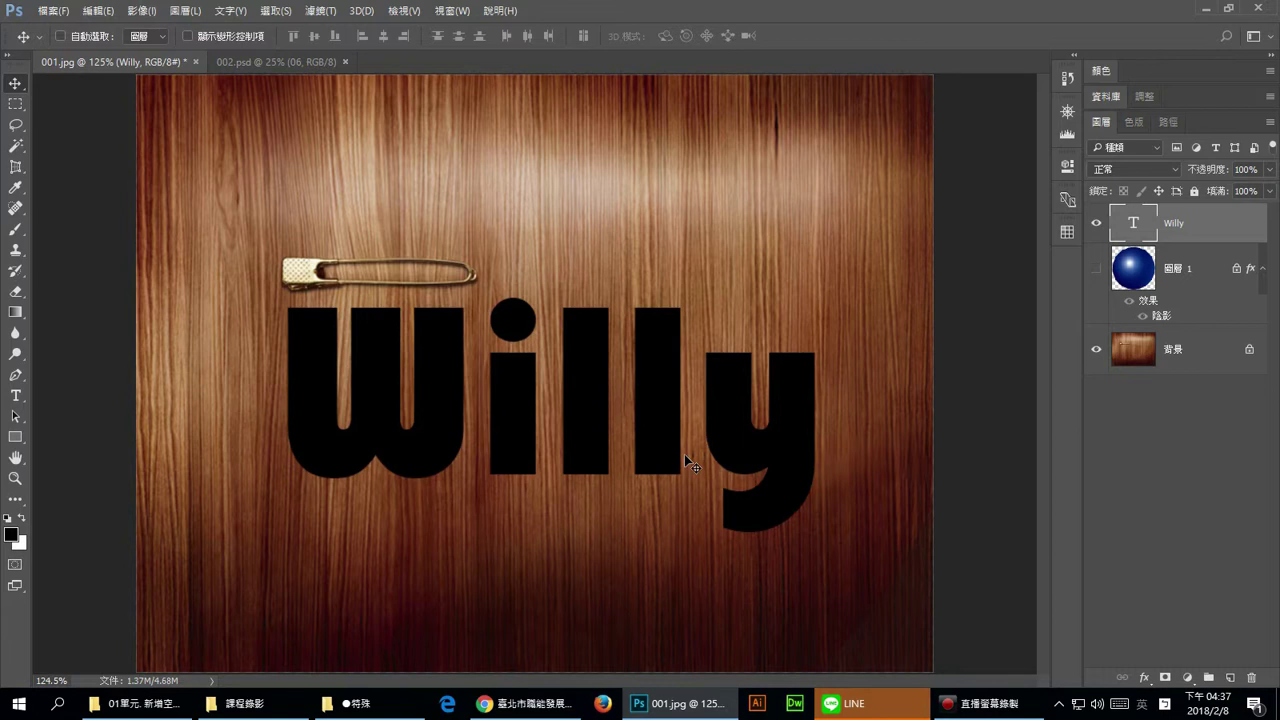
{"action": "left_click", "coordinate": [1207, 222]}
Drag the Willy layer's Fill slider down to 22%.
{"action": "left_click", "coordinate": [1269, 193]}
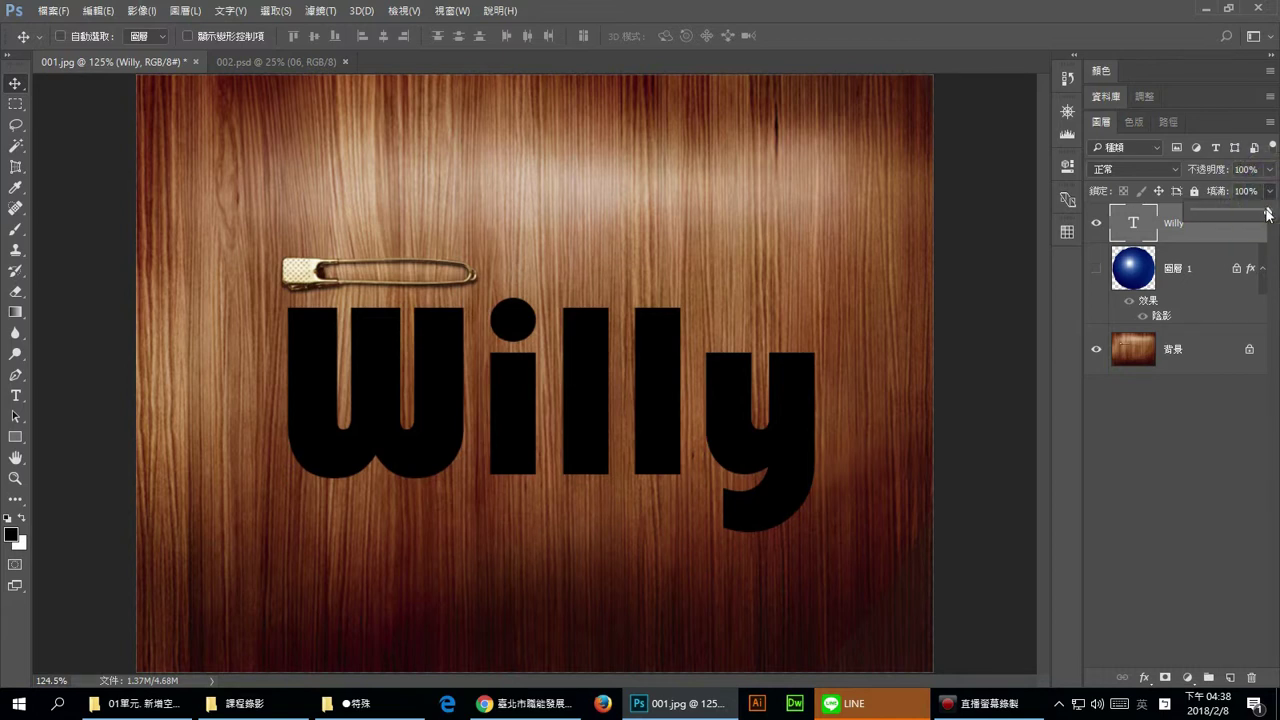
{"action": "left_click_drag", "start_coordinate": [1268, 213], "coordinate": [1240, 220]}
{"action": "left_click_drag", "start_coordinate": [1229, 222], "coordinate": [1211, 226]}
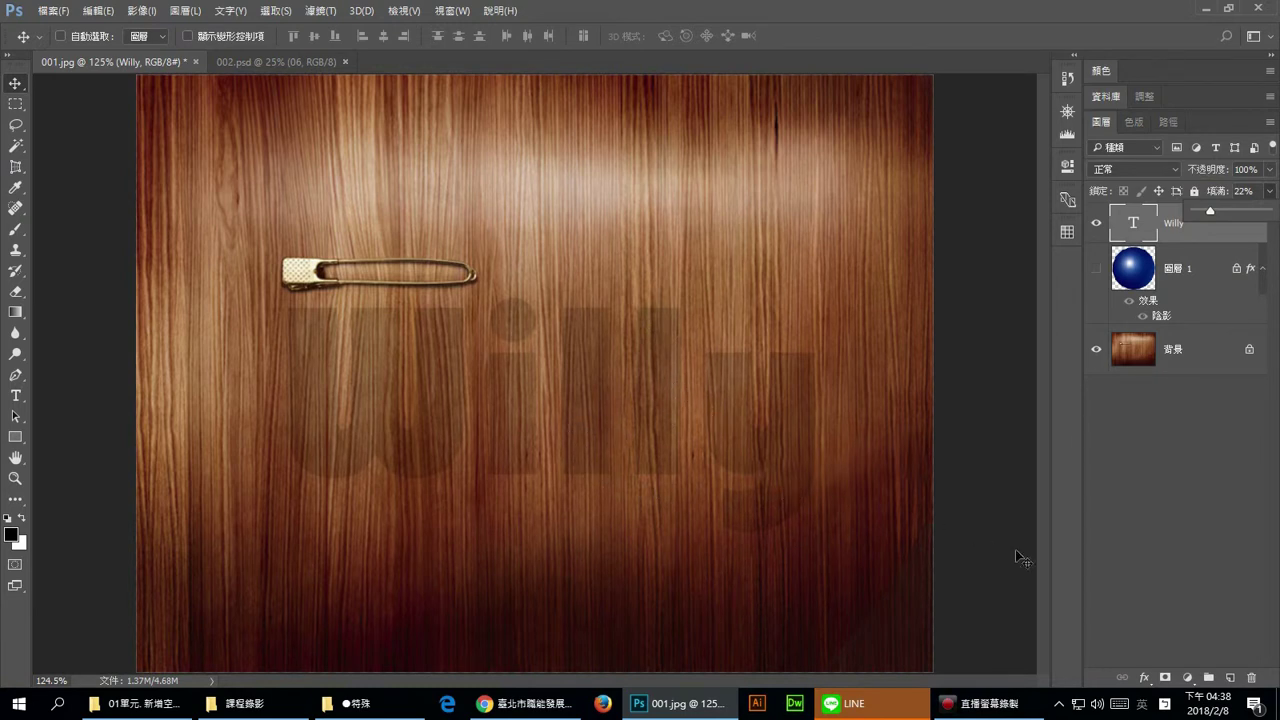
{"action": "left_click", "coordinate": [1145, 679]}
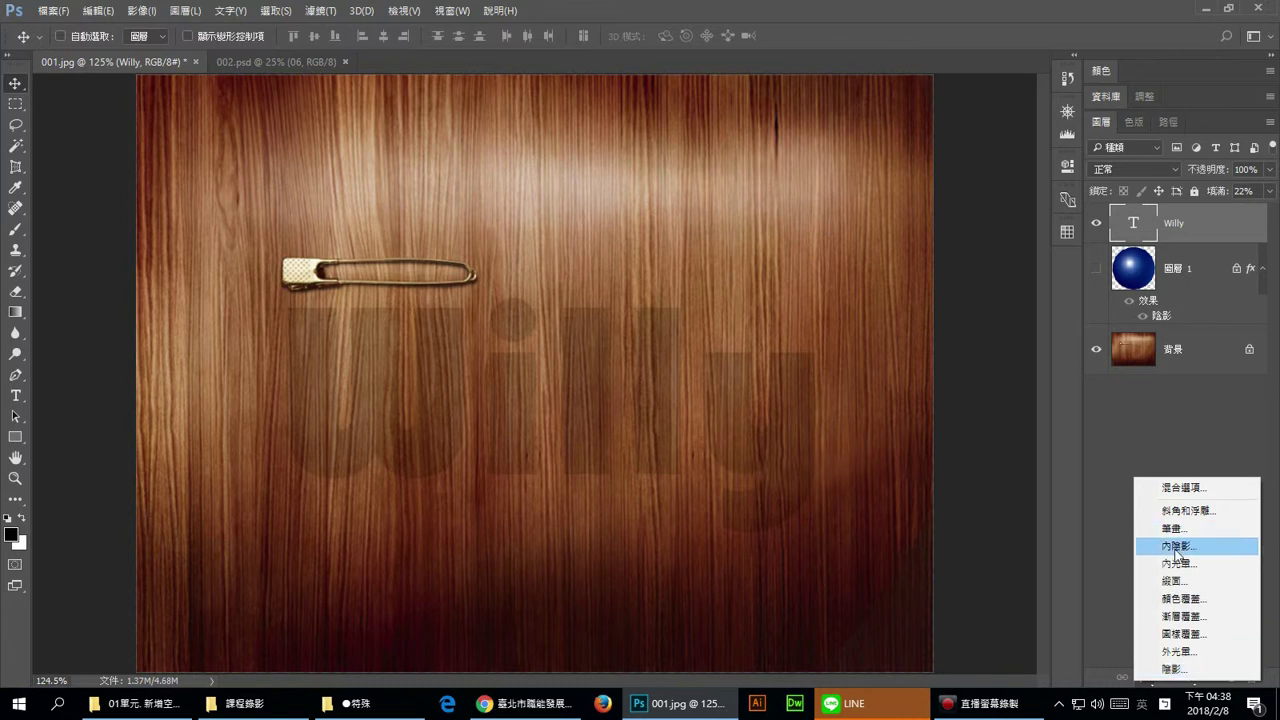
Add a white Normal-blend drop shadow with distance 3, size 4 and 47% opacity.
{"action": "left_click", "coordinate": [1204, 670]}
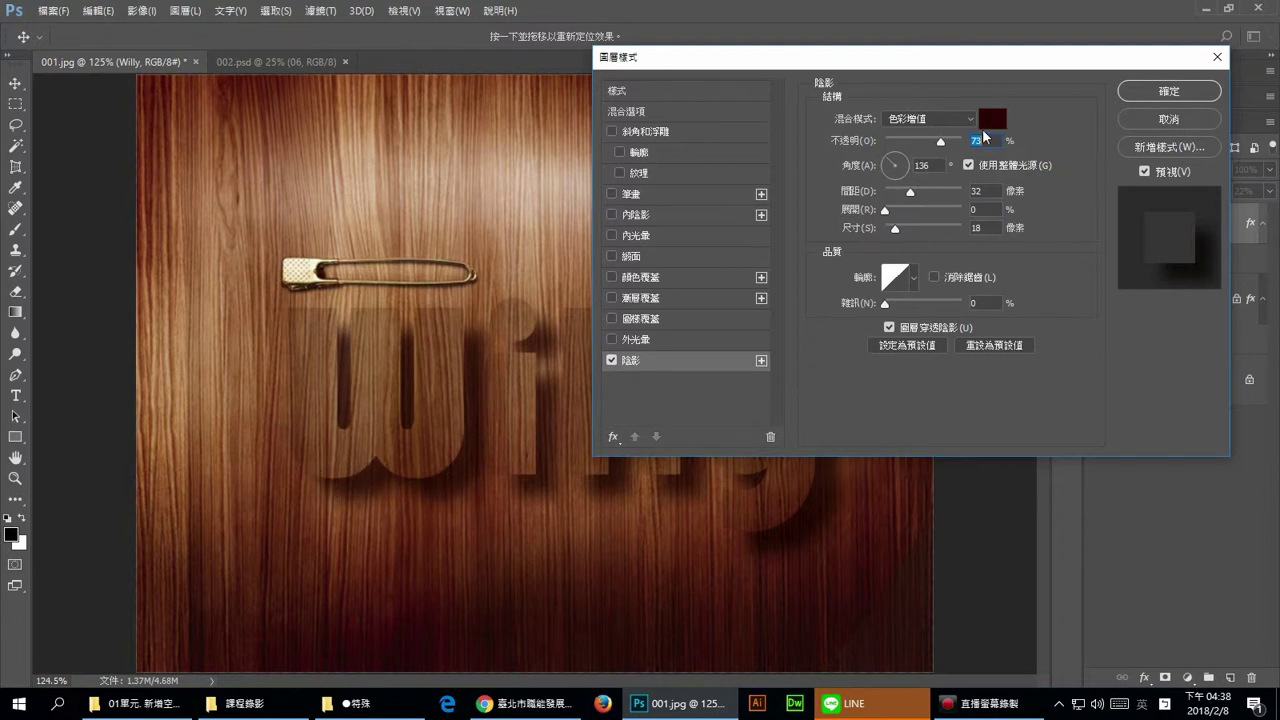
{"action": "left_click", "coordinate": [970, 118]}
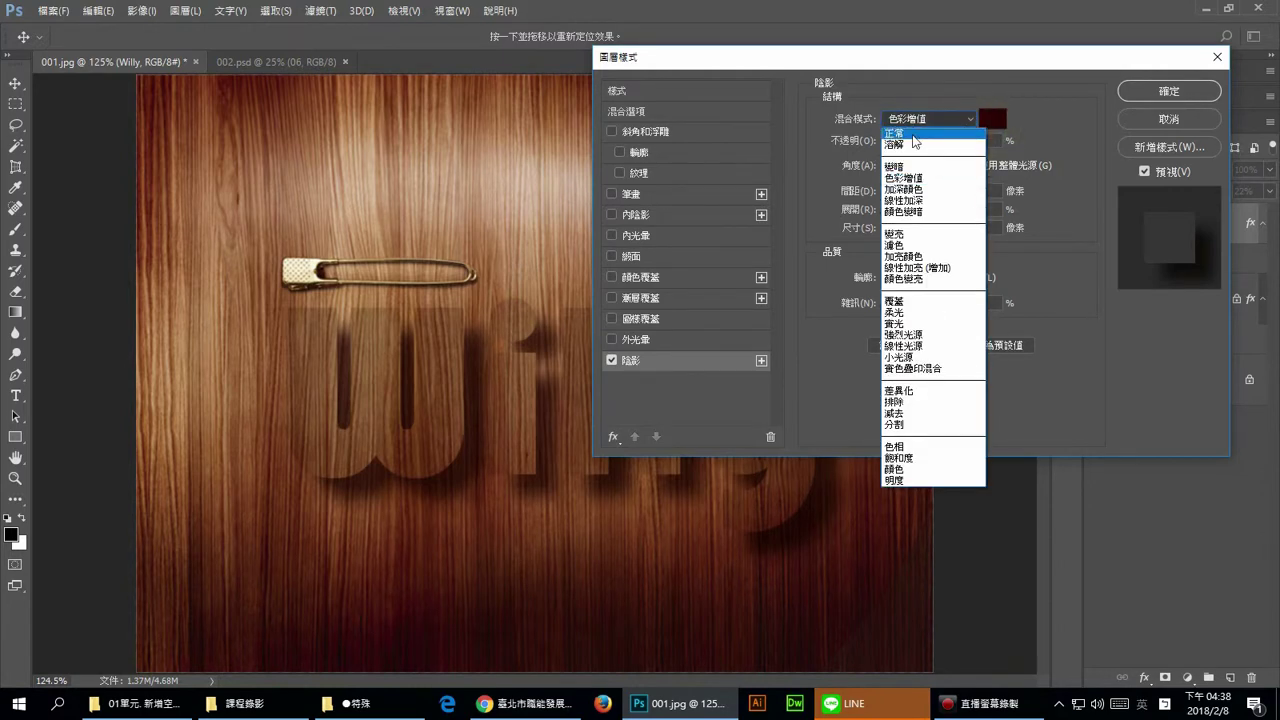
{"action": "left_click", "coordinate": [941, 134]}
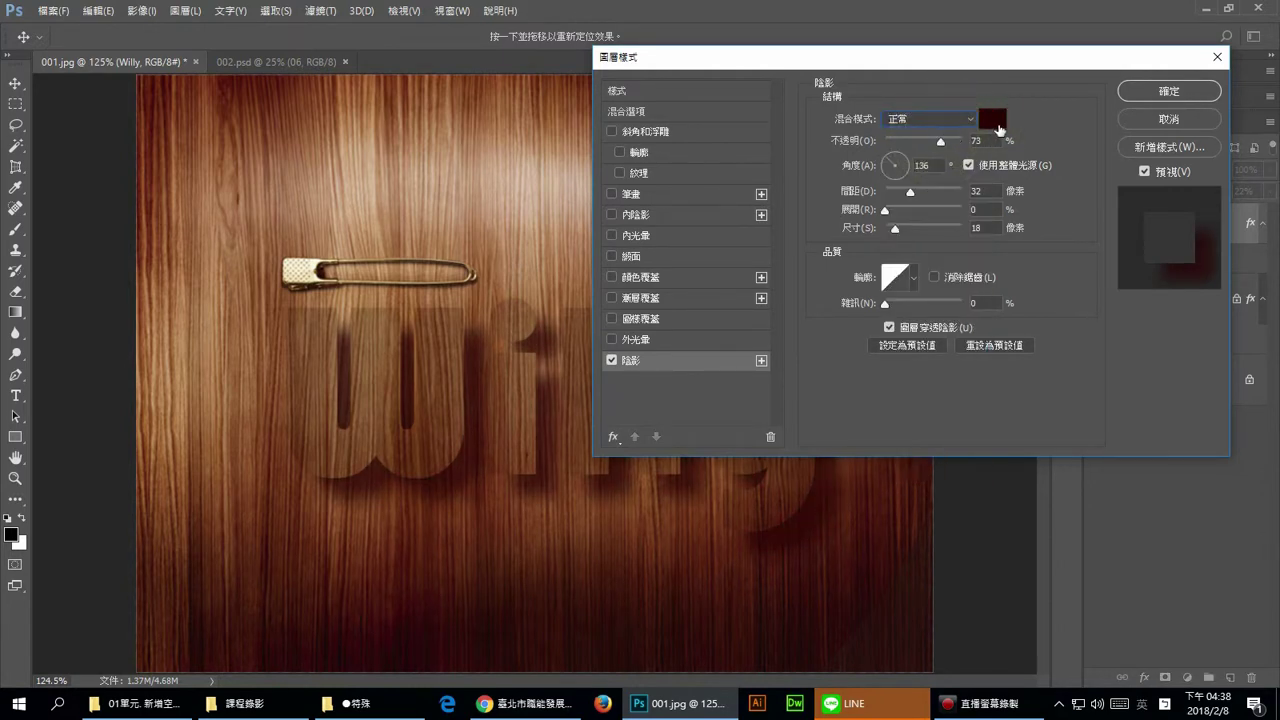
{"action": "left_click", "coordinate": [993, 119]}
{"action": "left_click_drag", "start_coordinate": [443, 178], "coordinate": [414, 157]}
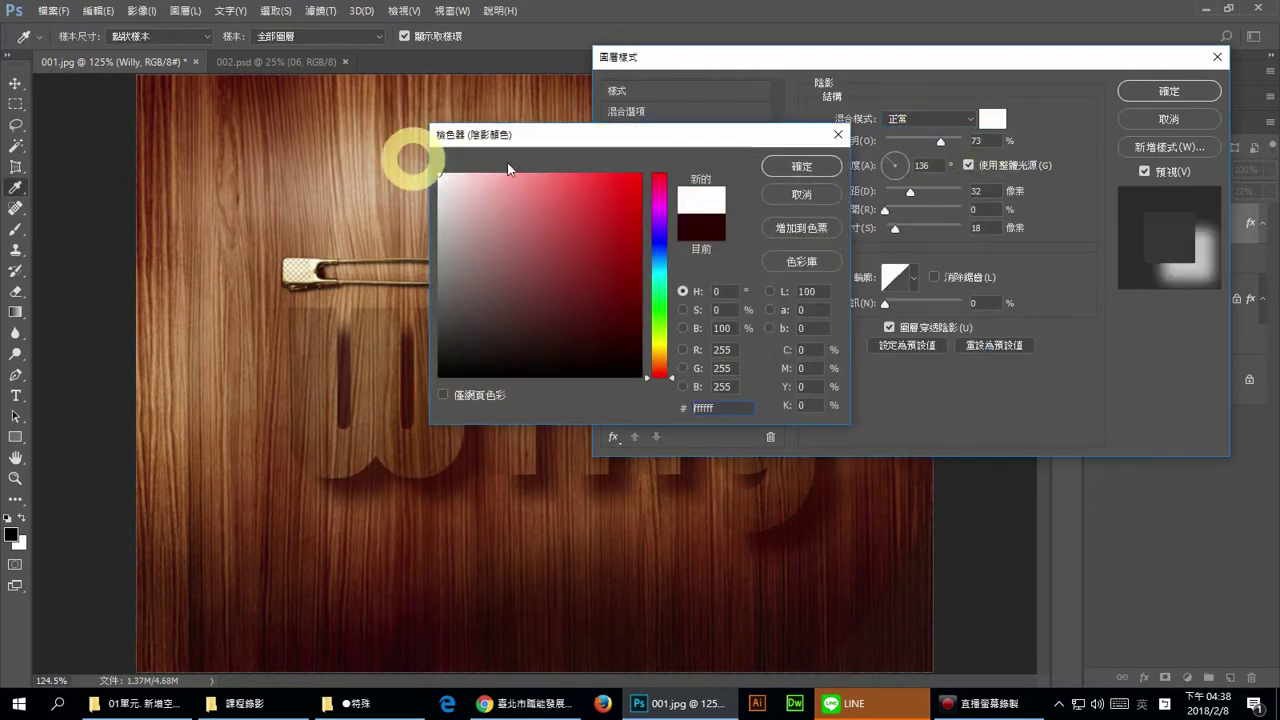
{"action": "left_click", "coordinate": [815, 168]}
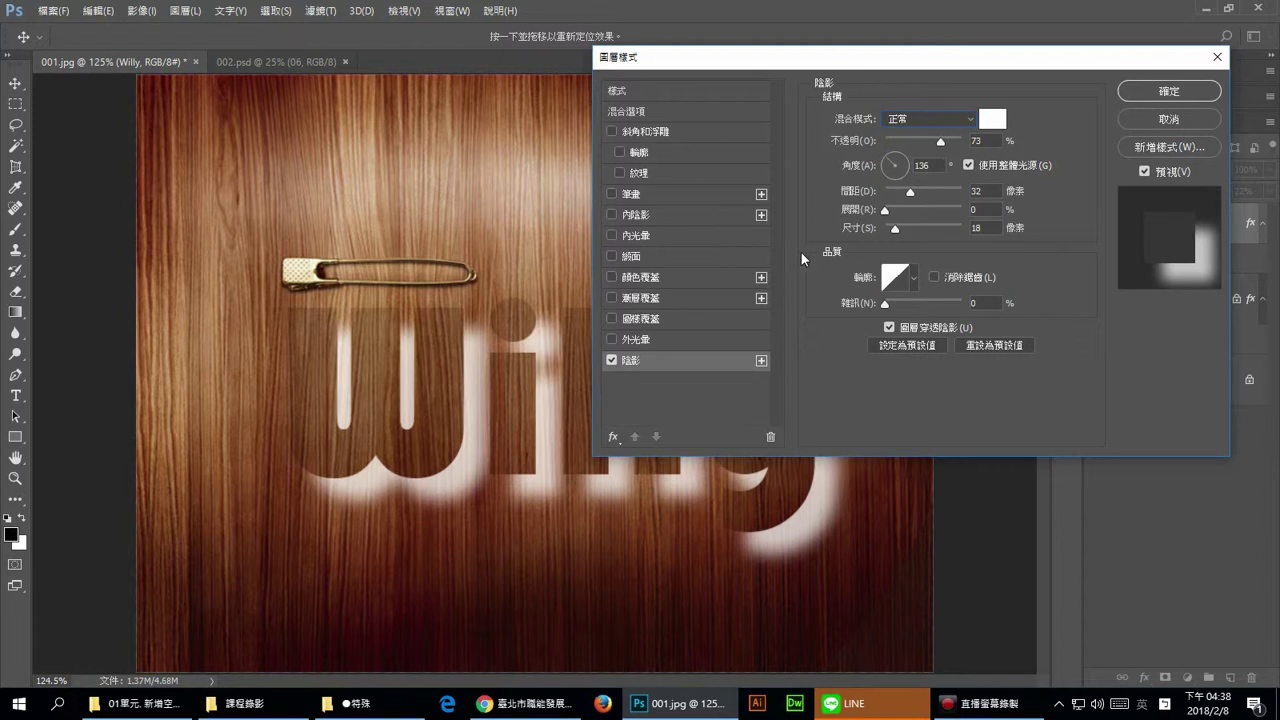
{"action": "left_click_drag", "start_coordinate": [912, 197], "coordinate": [888, 195]}
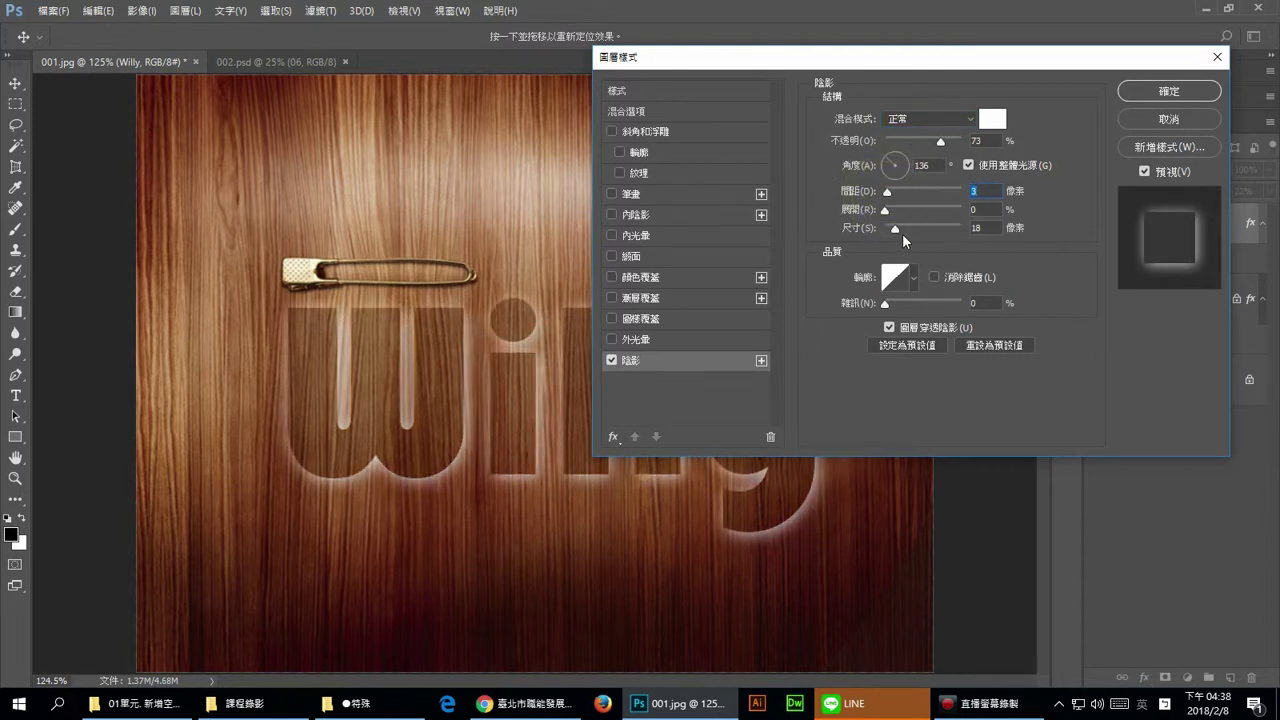
{"action": "left_click_drag", "start_coordinate": [893, 229], "coordinate": [889, 228]}
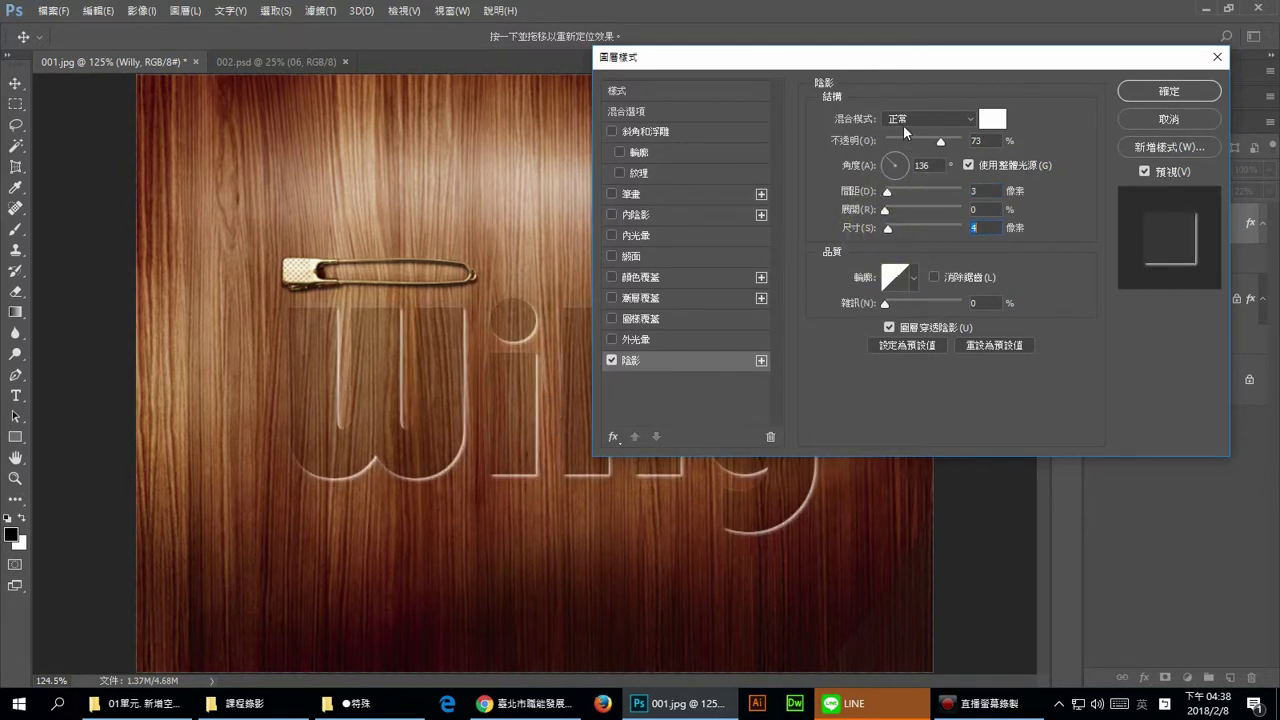
{"action": "left_click_drag", "start_coordinate": [939, 142], "coordinate": [921, 141]}
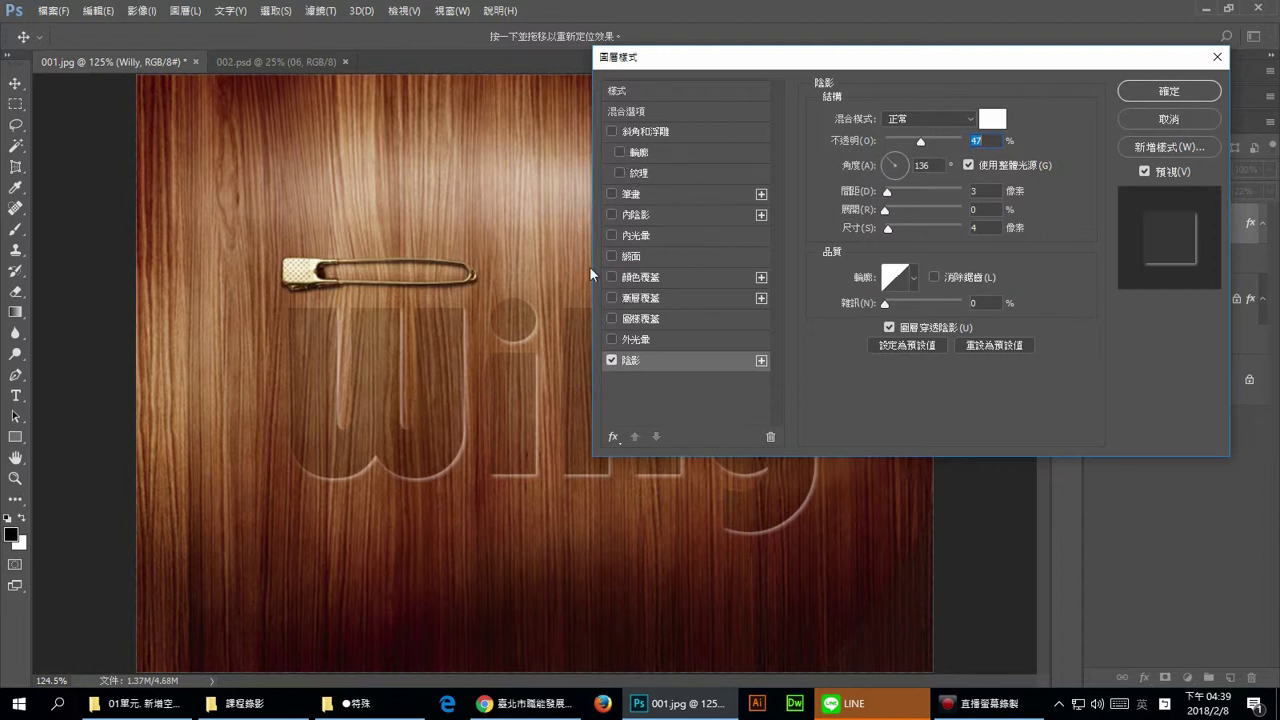
Add a black inner shadow to Willy: 60% opacity, distance 6, size 4.
{"action": "left_click", "coordinate": [649, 213]}
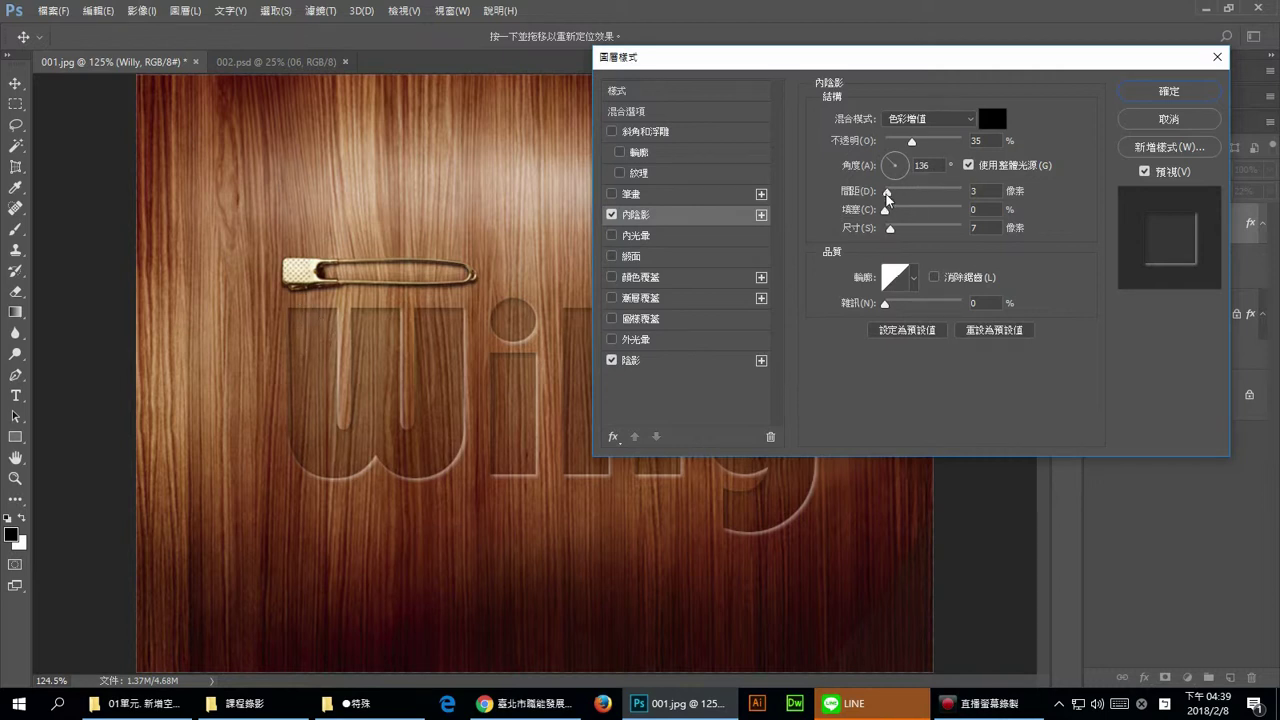
{"action": "left_click_drag", "start_coordinate": [891, 199], "coordinate": [891, 194]}
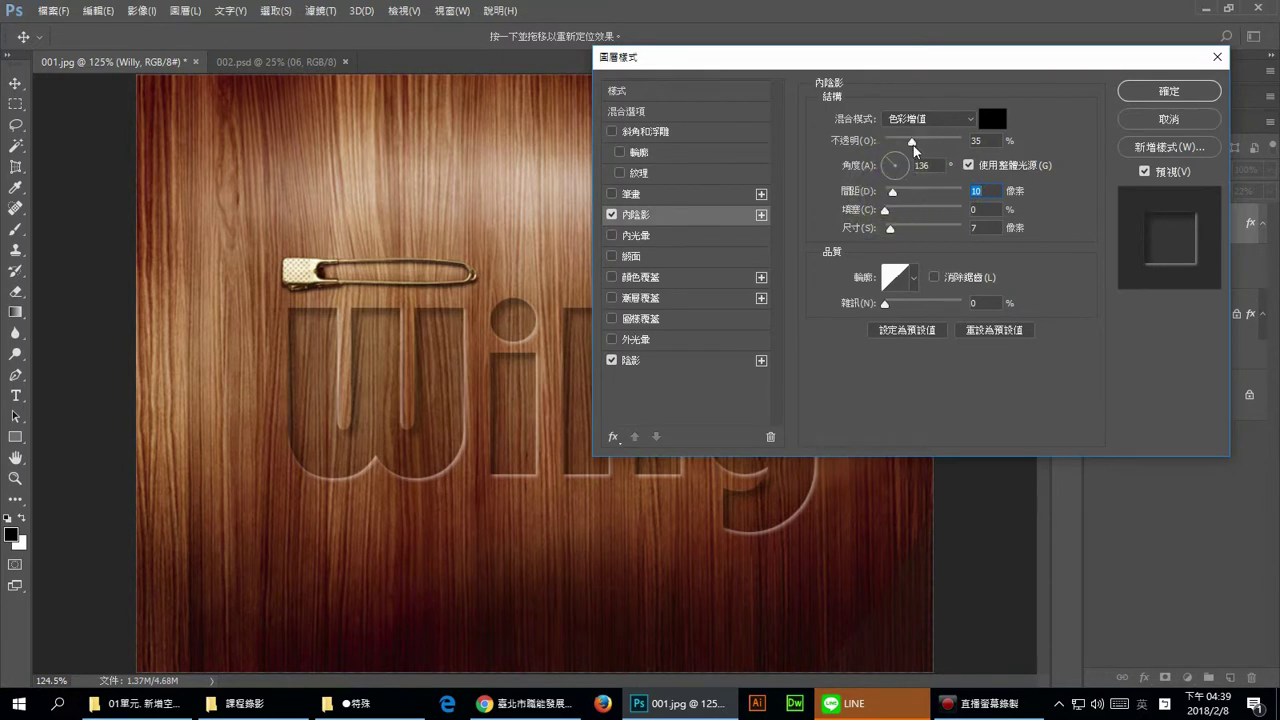
{"action": "left_click_drag", "start_coordinate": [912, 141], "coordinate": [933, 145]}
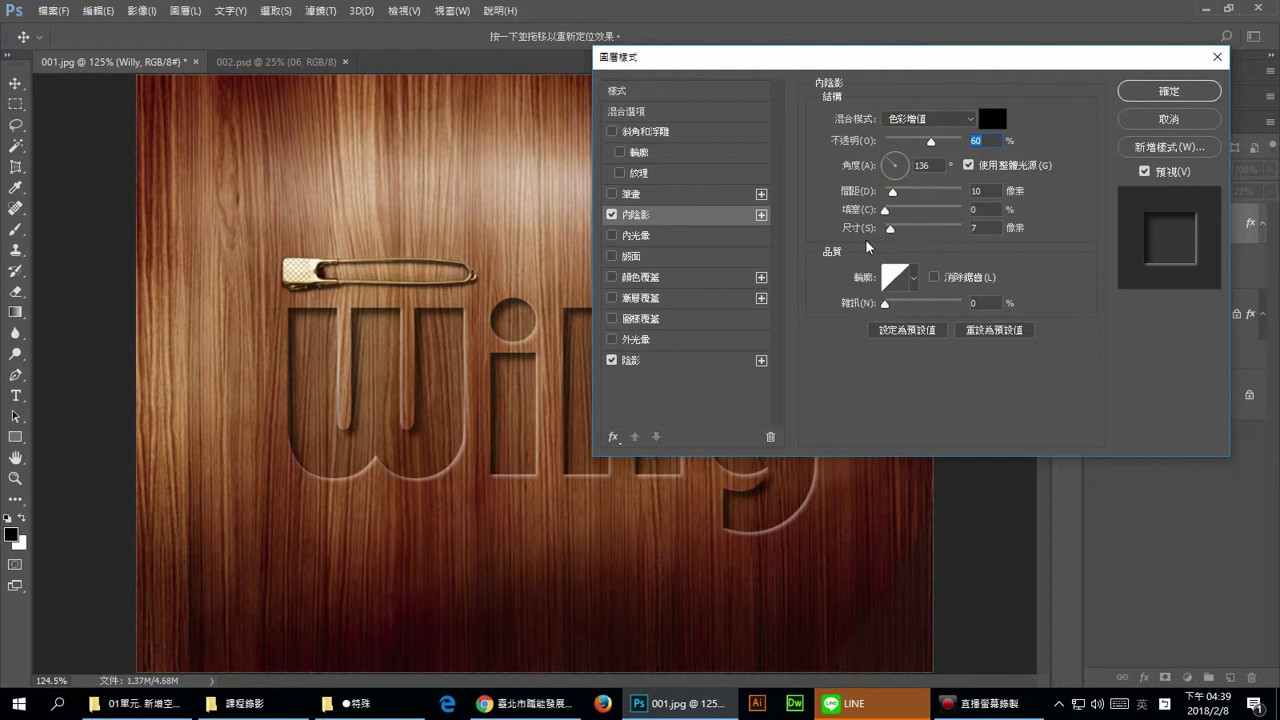
{"action": "left_click", "coordinate": [988, 229]}
{"action": "key", "text": "Up"}
{"action": "left_click_drag", "start_coordinate": [896, 198], "coordinate": [888, 197]}
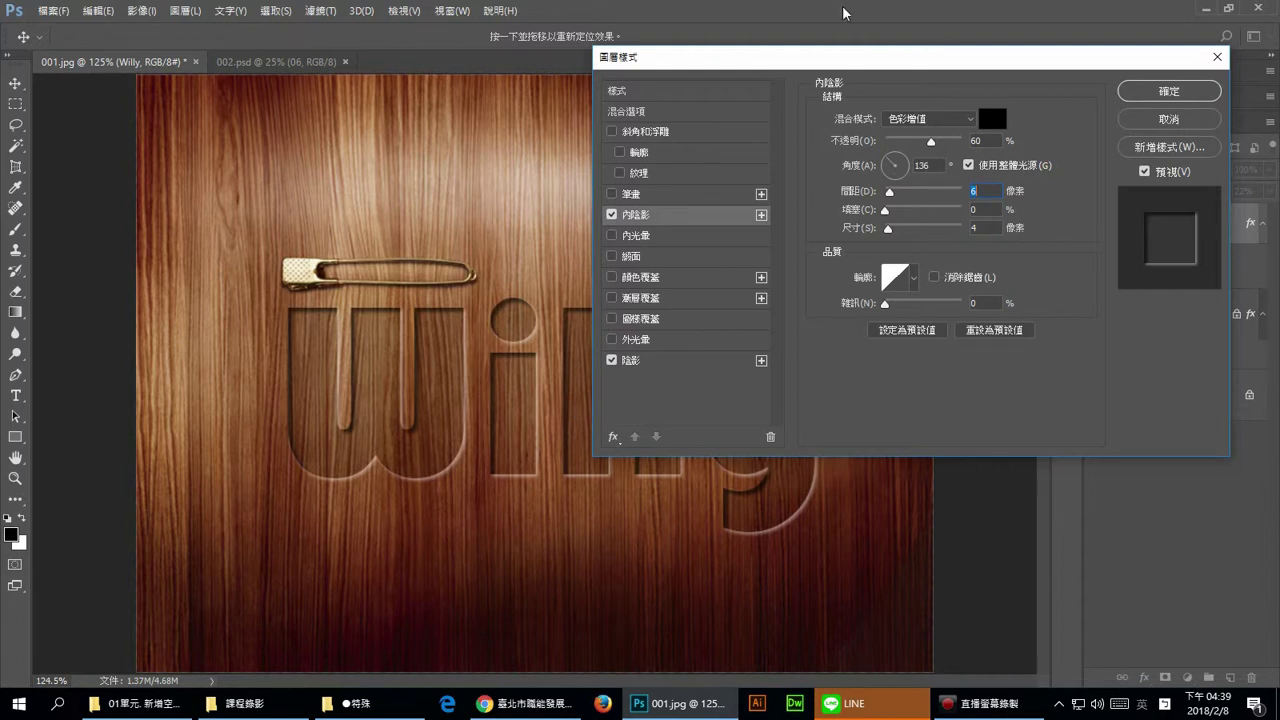
Preview the engraved look on Willy, then apply both shadow effects.
{"action": "left_click_drag", "start_coordinate": [790, 60], "coordinate": [1112, 75]}
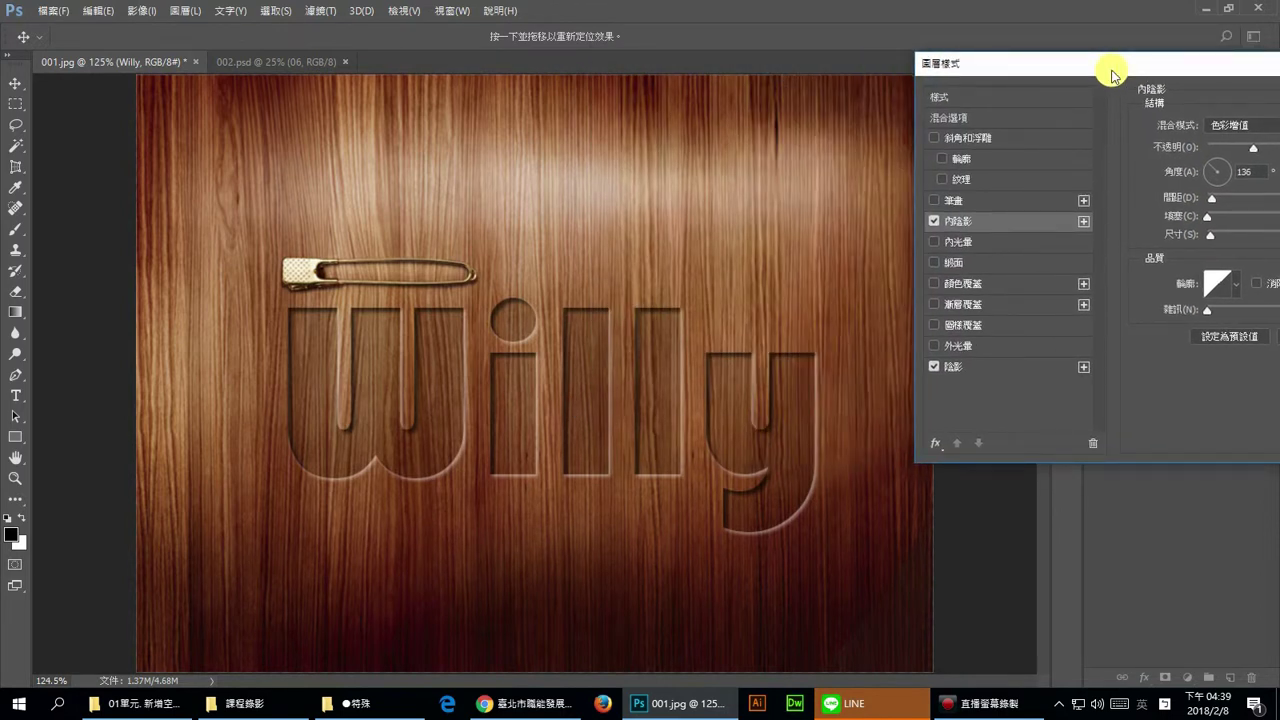
{"action": "left_click_drag", "start_coordinate": [1112, 75], "coordinate": [764, 109]}
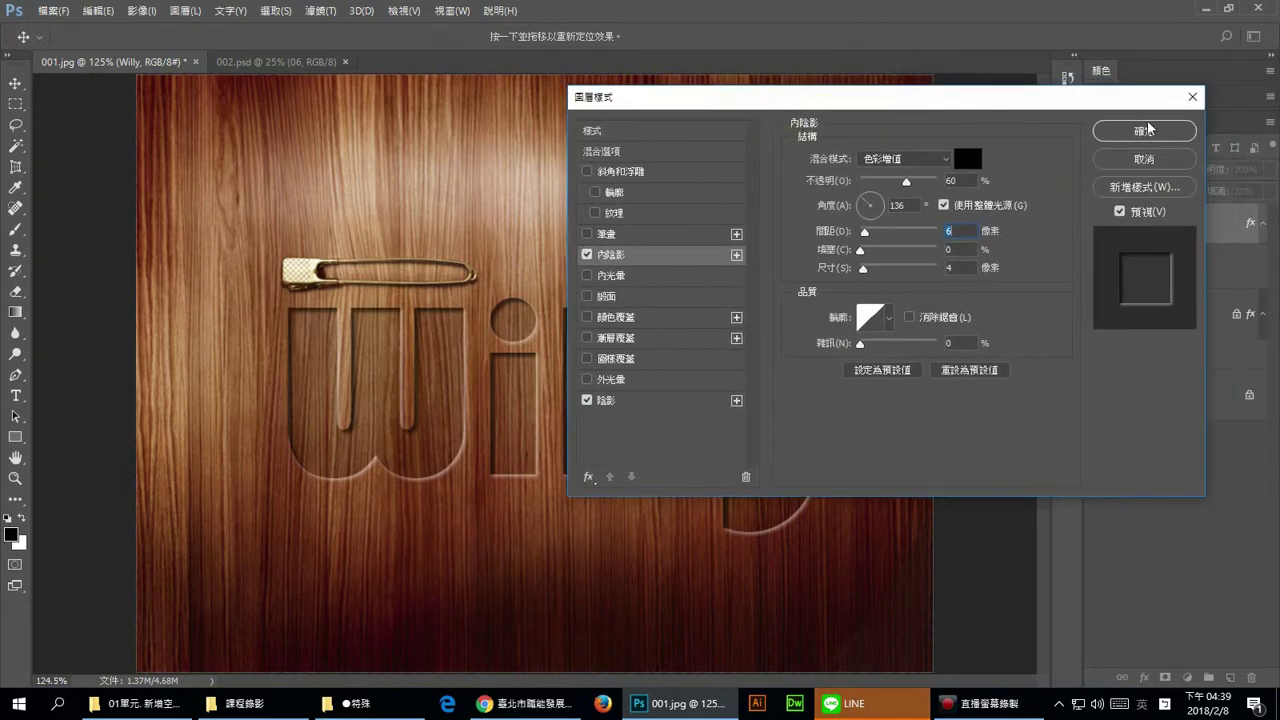
{"action": "key", "text": "Return"}
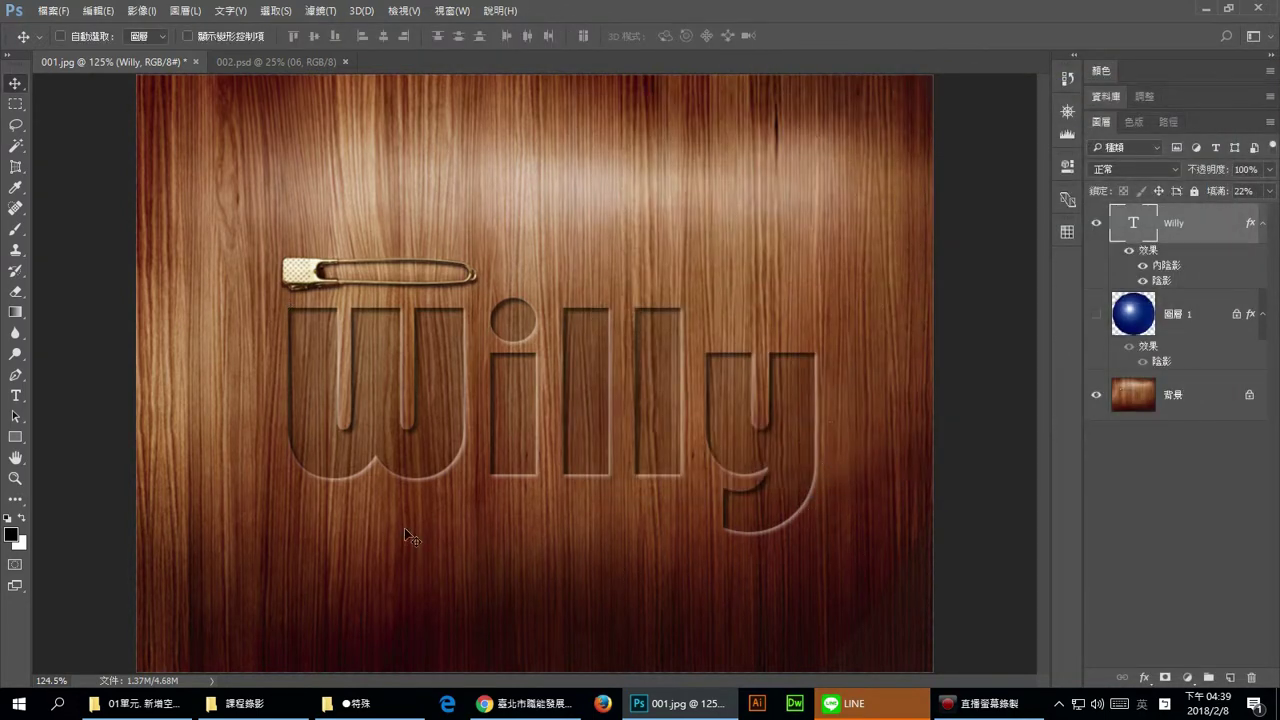